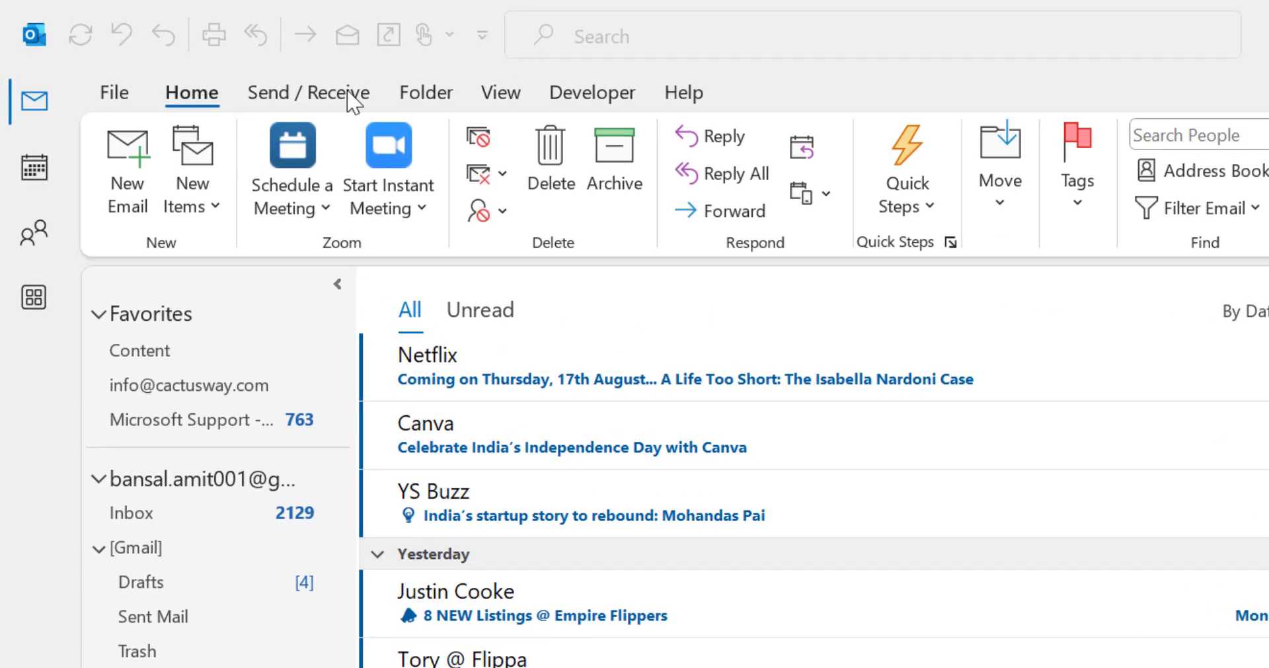
Step: Create a new meeting invitation
click(178, 78)
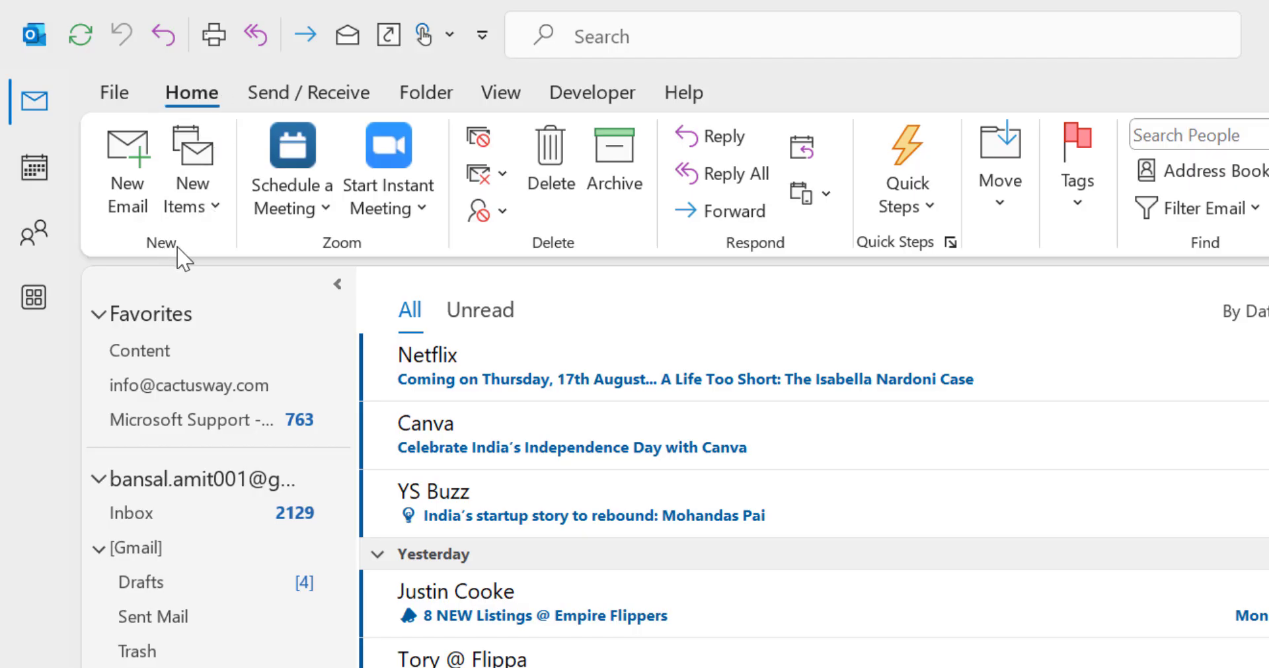
click(214, 205)
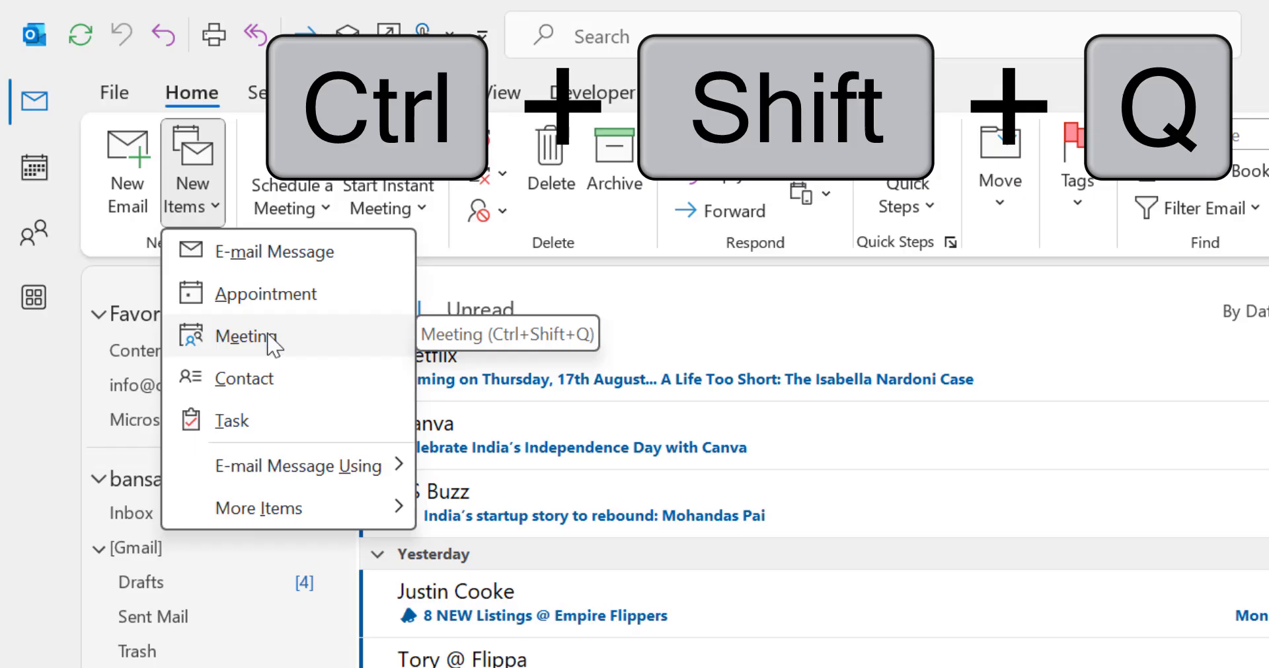
click(271, 337)
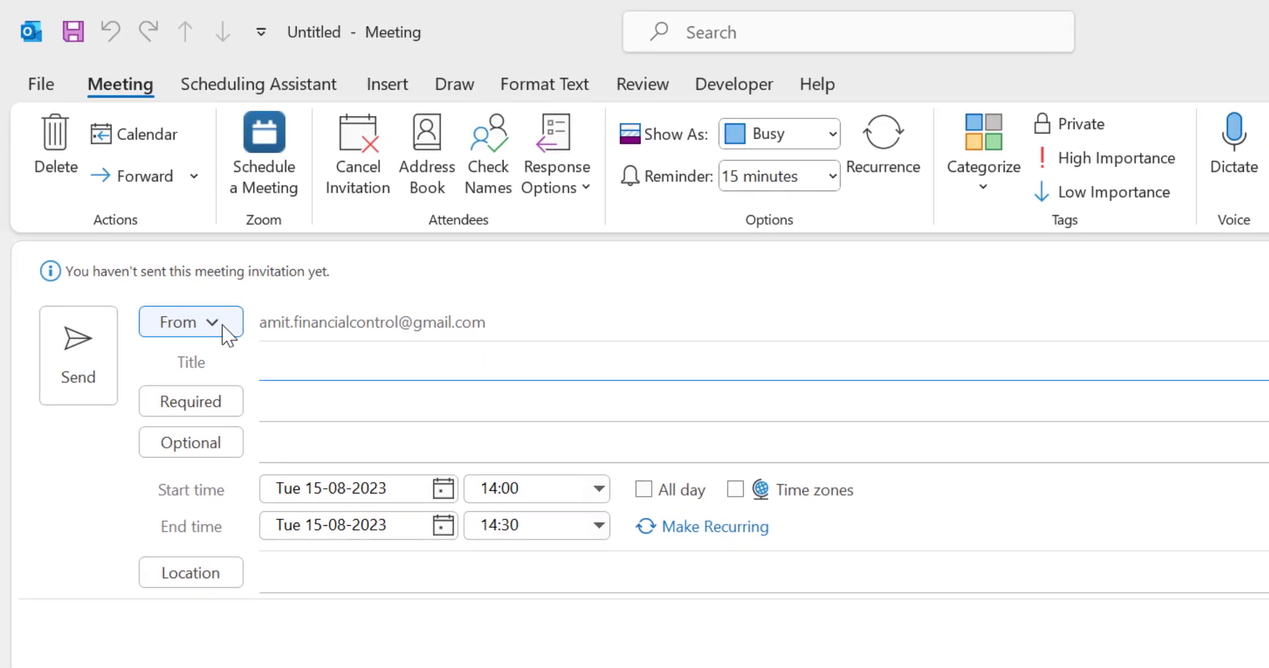
Step: Check the available sender accounts without switching, and title the meeting "Sales Review"
click(222, 326)
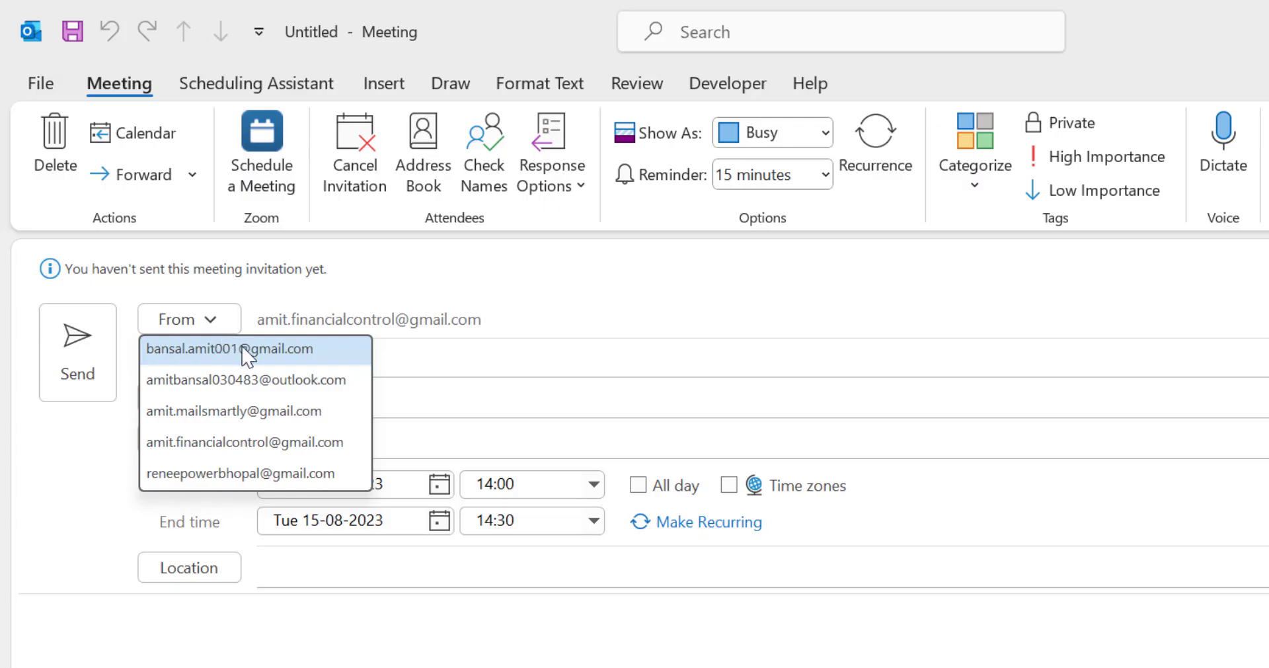
key(Escape)
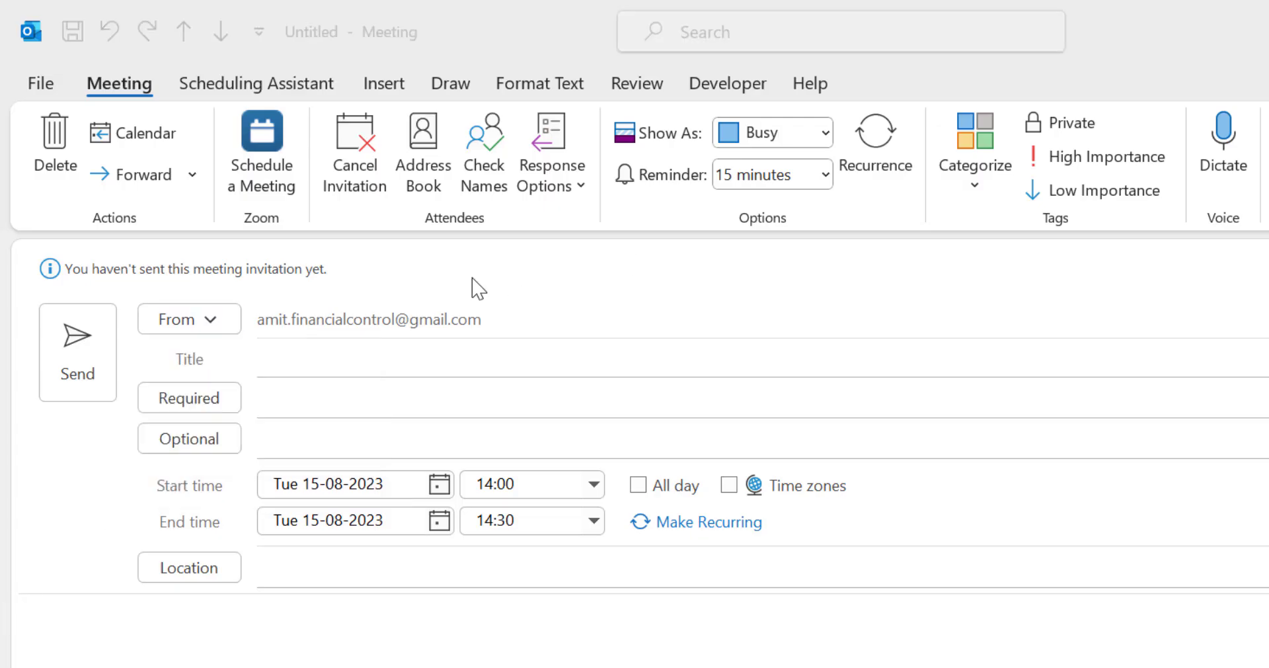
click(328, 357)
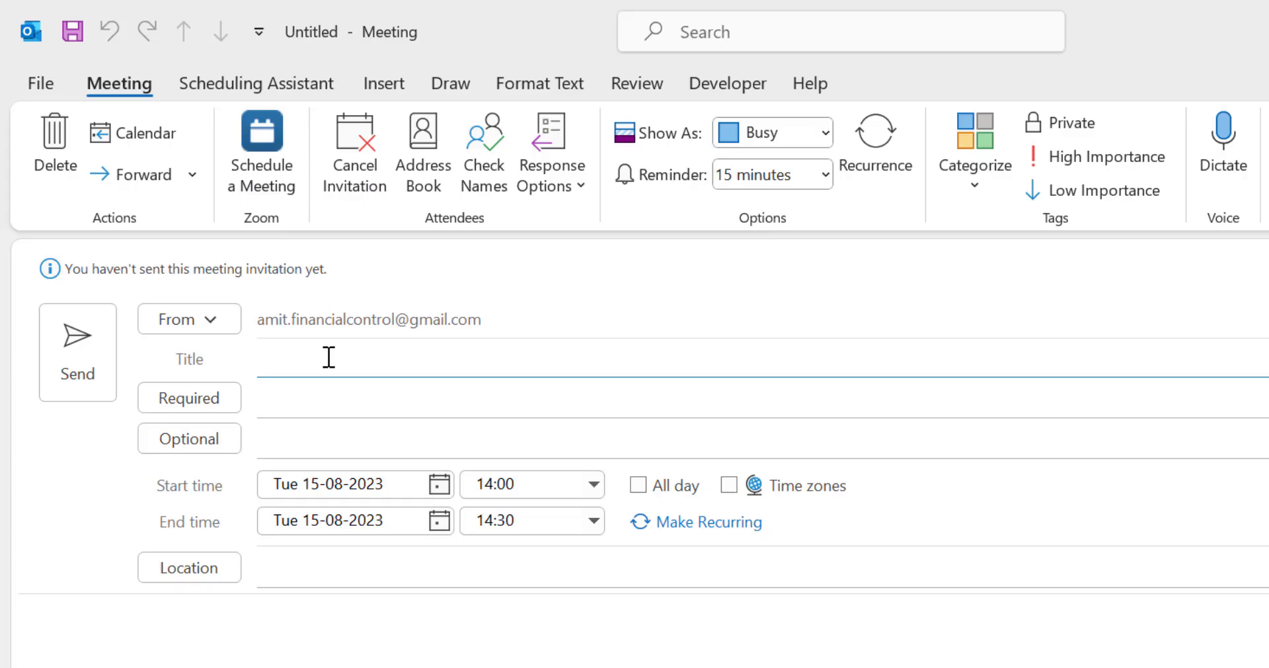
text(Sales Review)
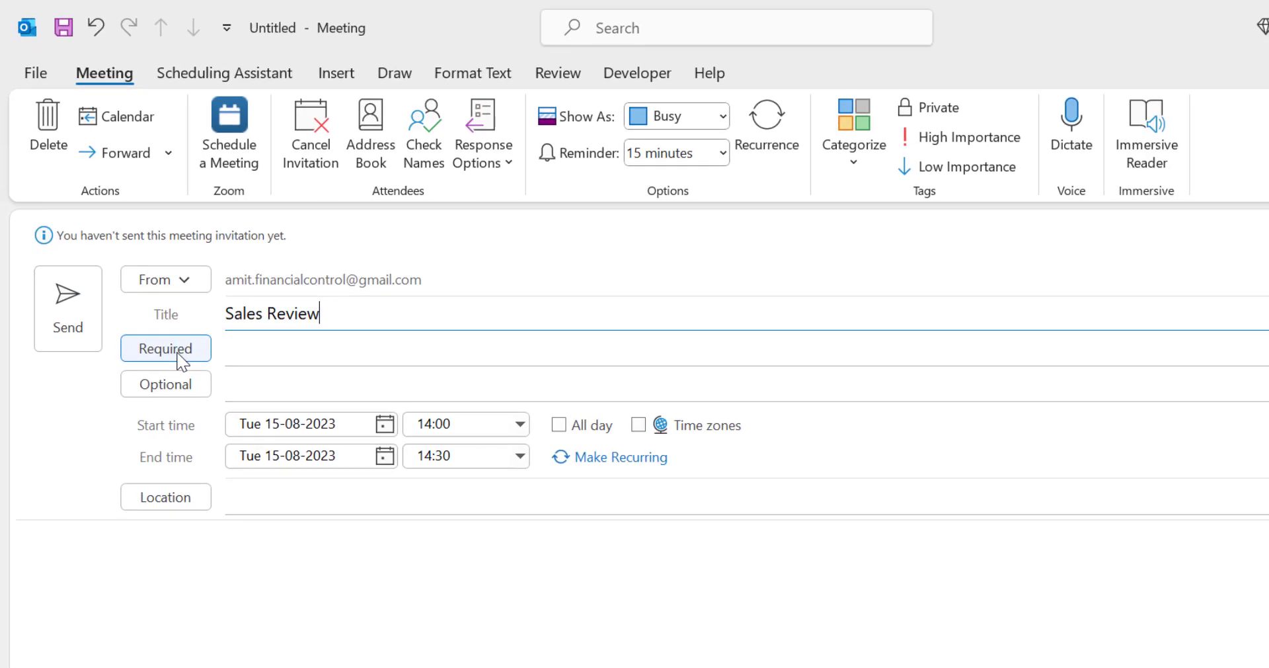
Step: Add the Sales Team contact group as required attendees and expand it into its individual members
click(197, 390)
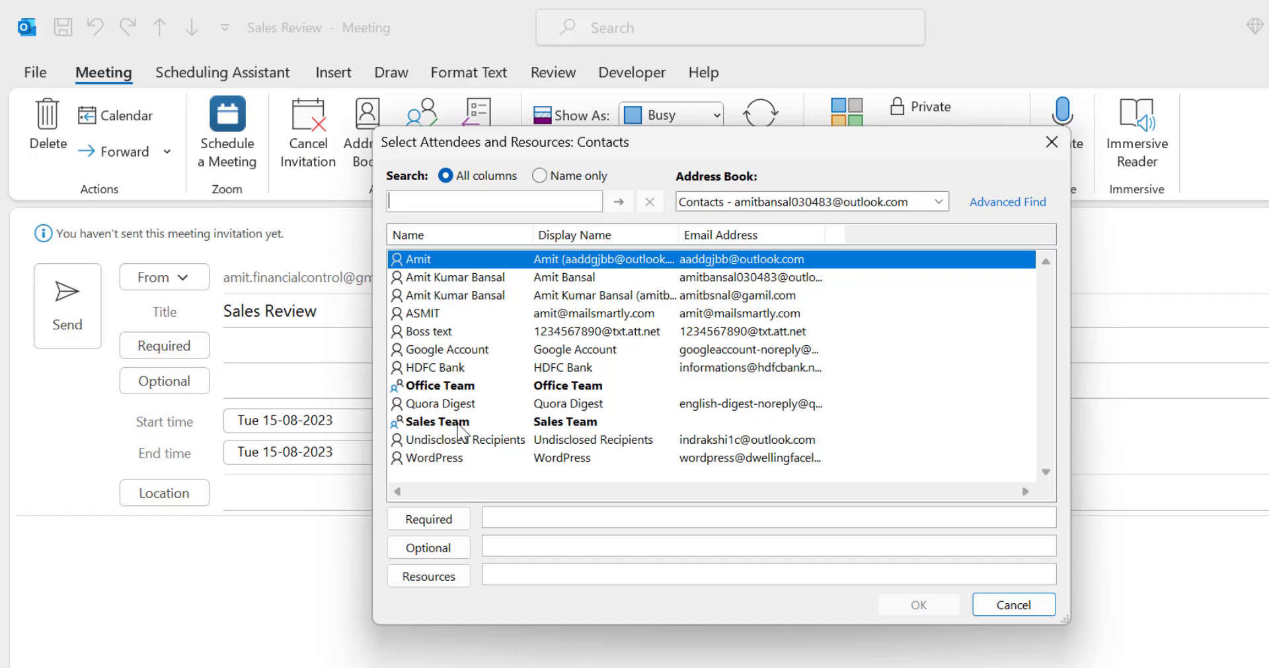
click(456, 427)
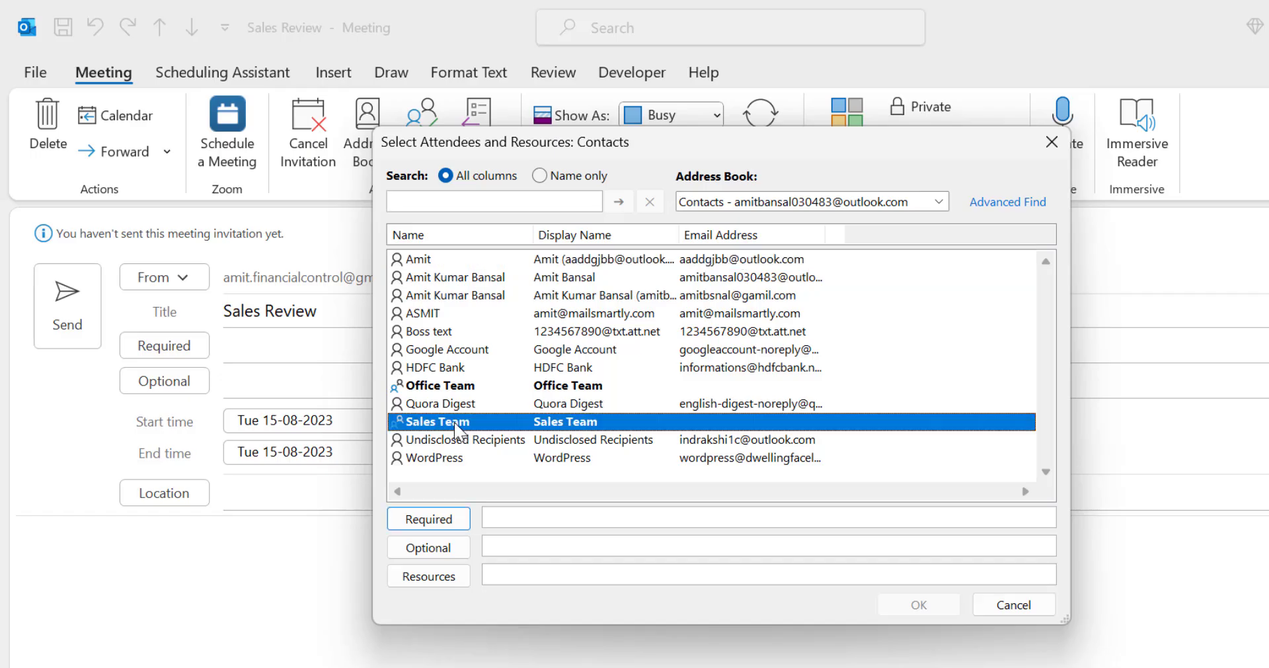
click(432, 518)
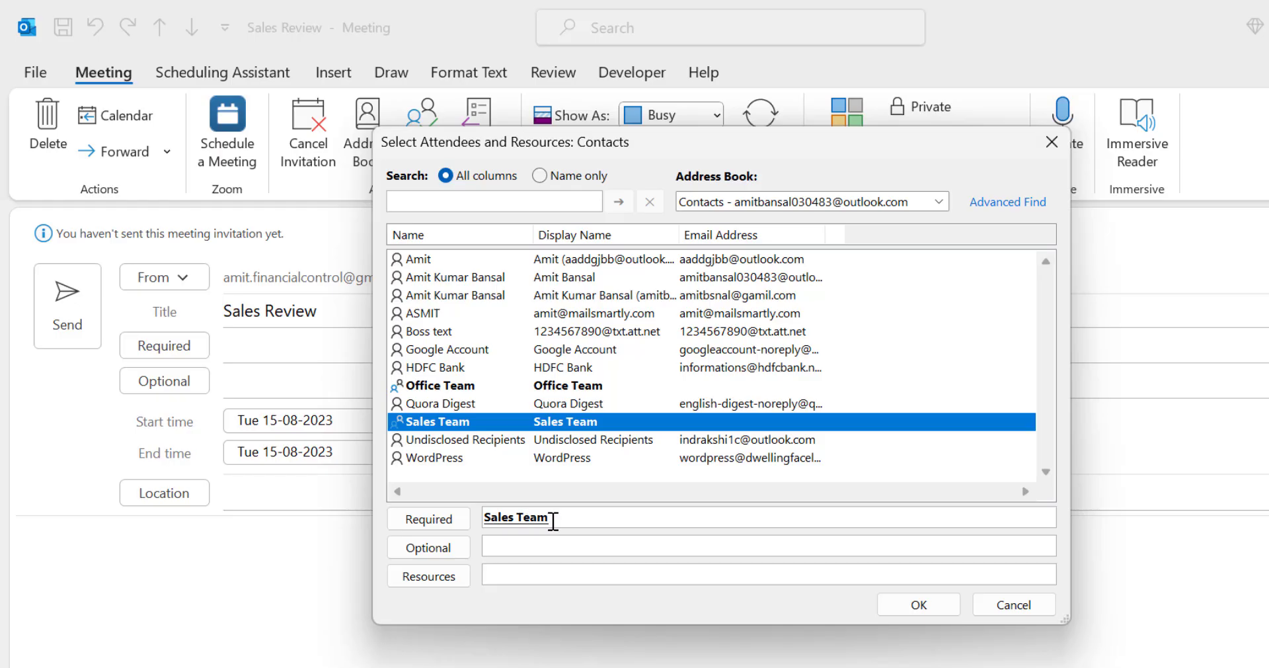
click(919, 605)
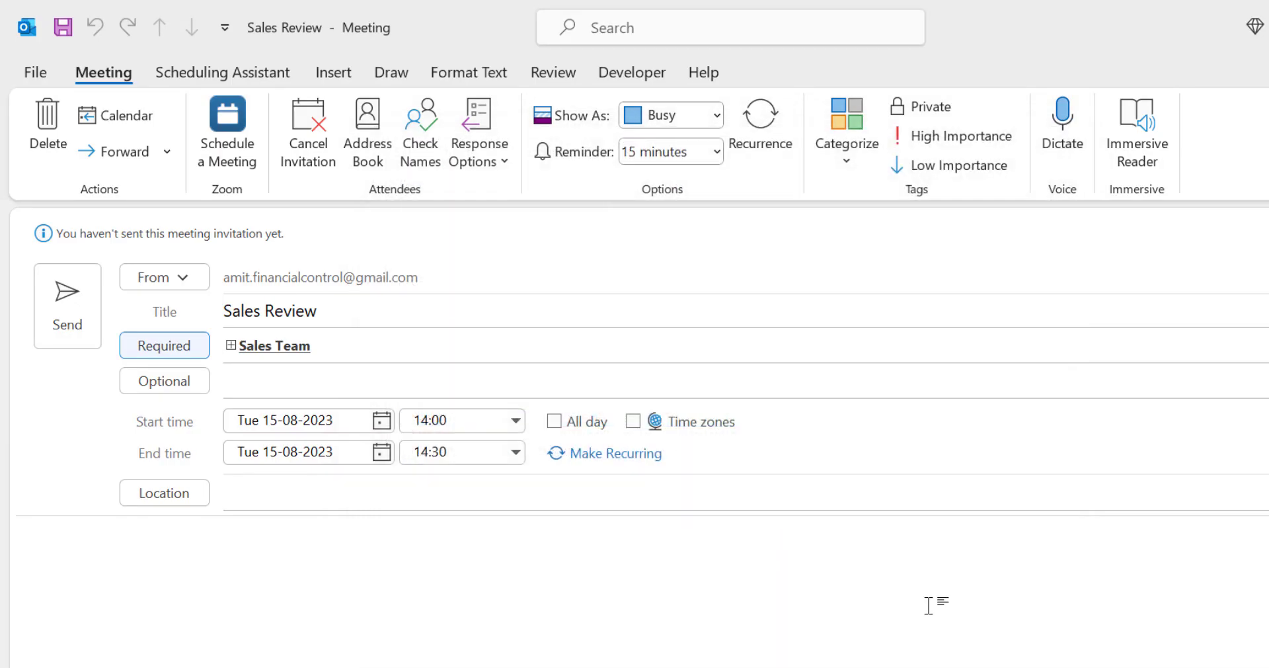
click(230, 347)
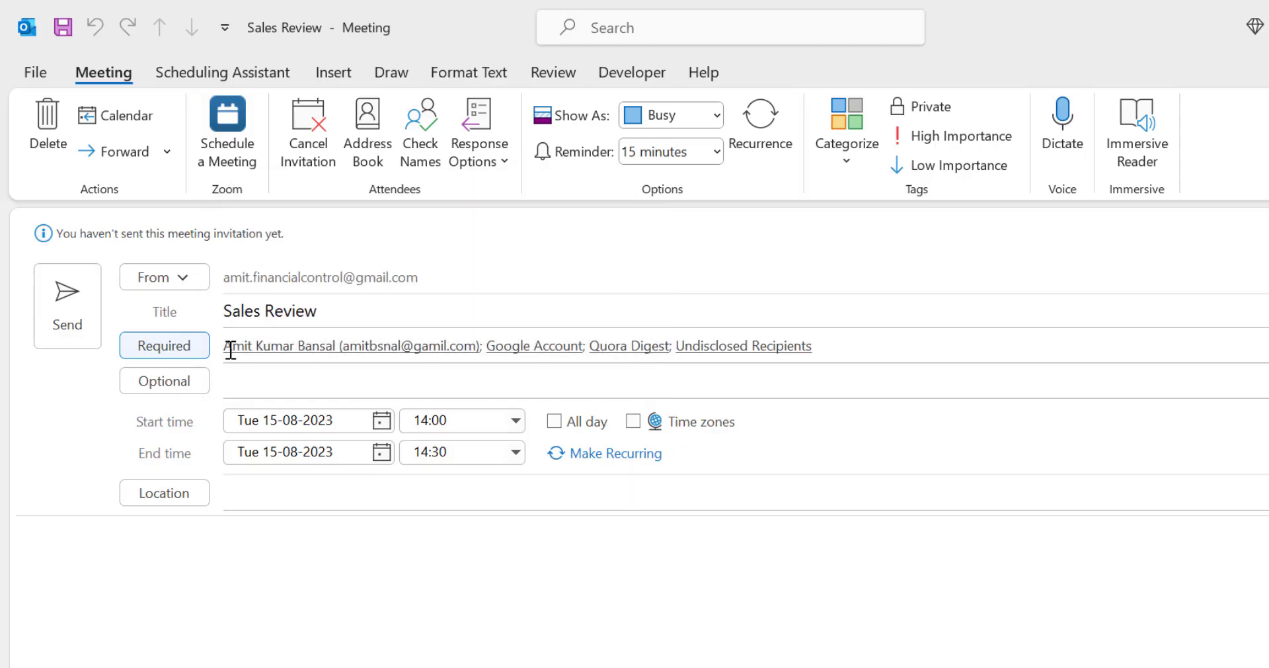
click(945, 357)
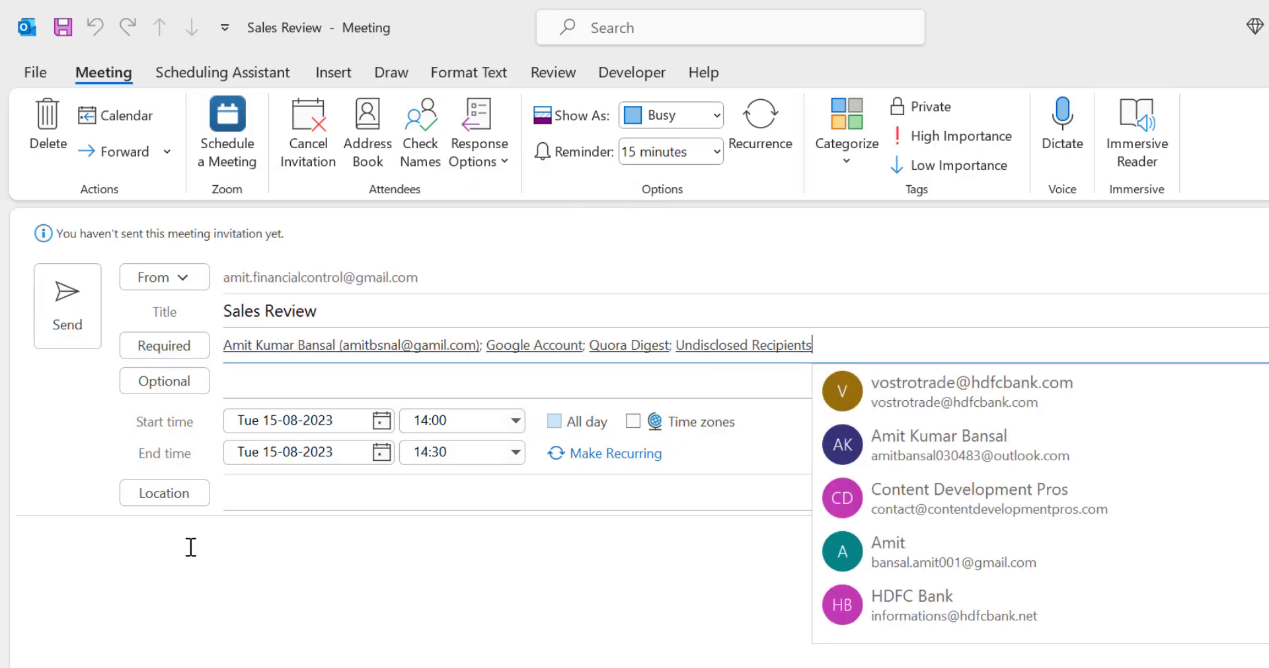
key(Escape)
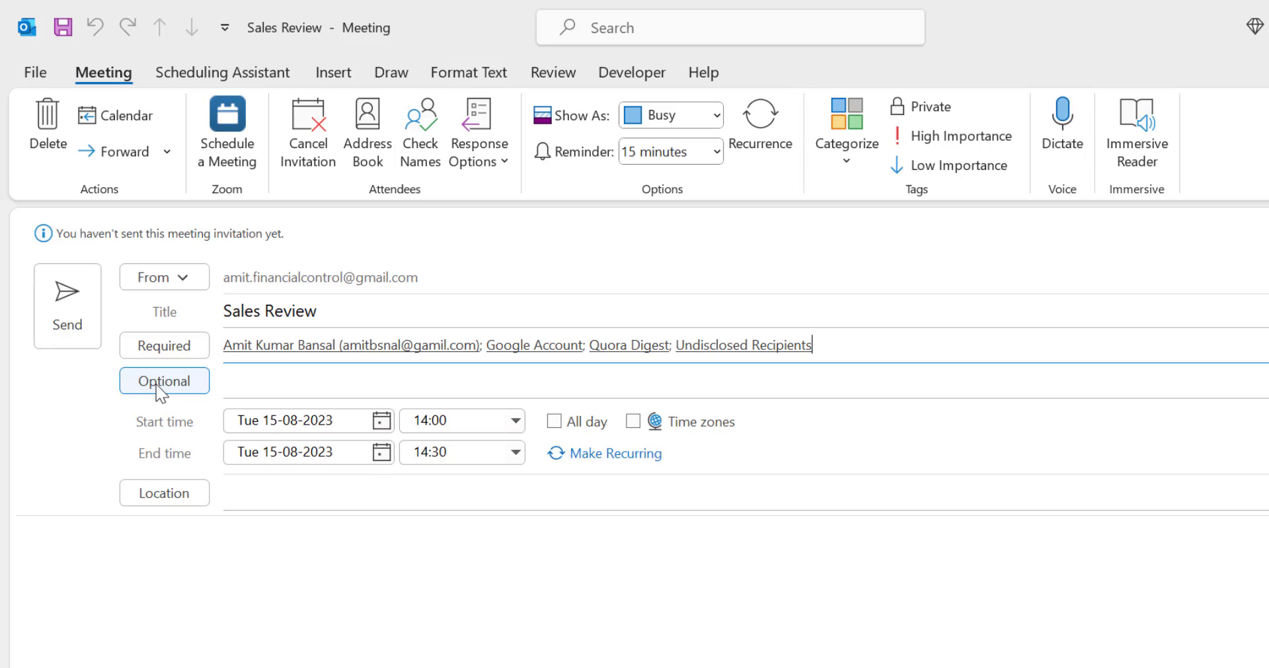
Step: Add the third contact in the address book as an optional attendee of the meeting
click(156, 384)
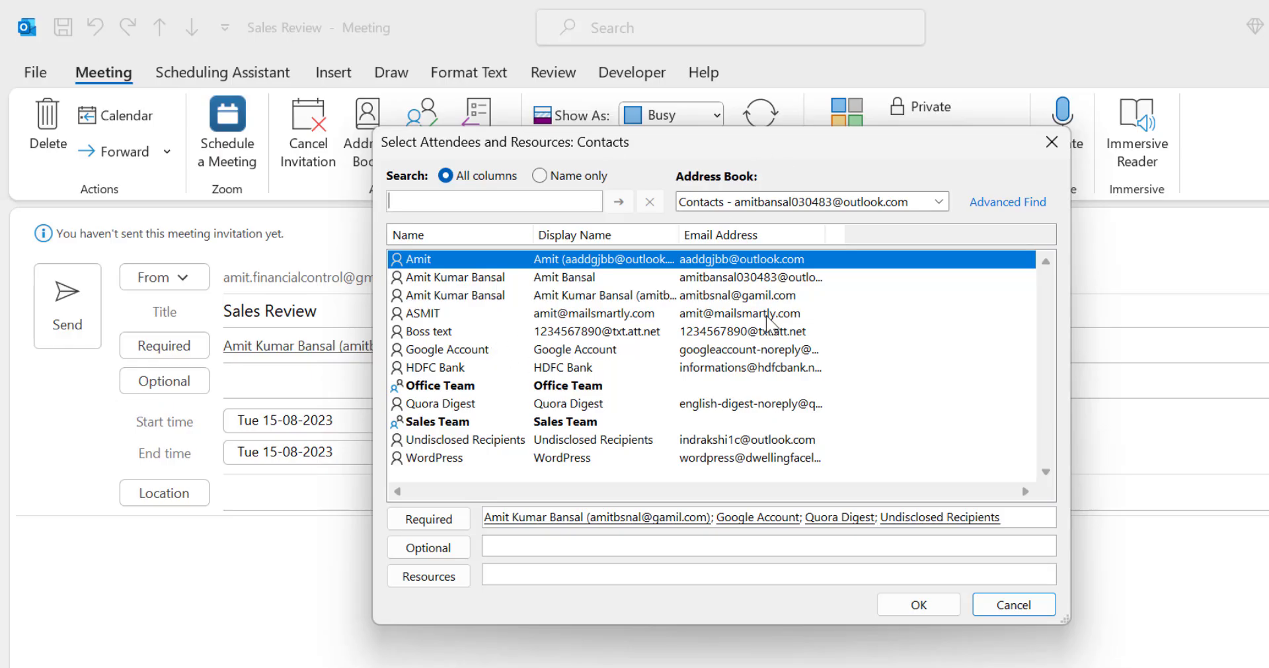
click(479, 296)
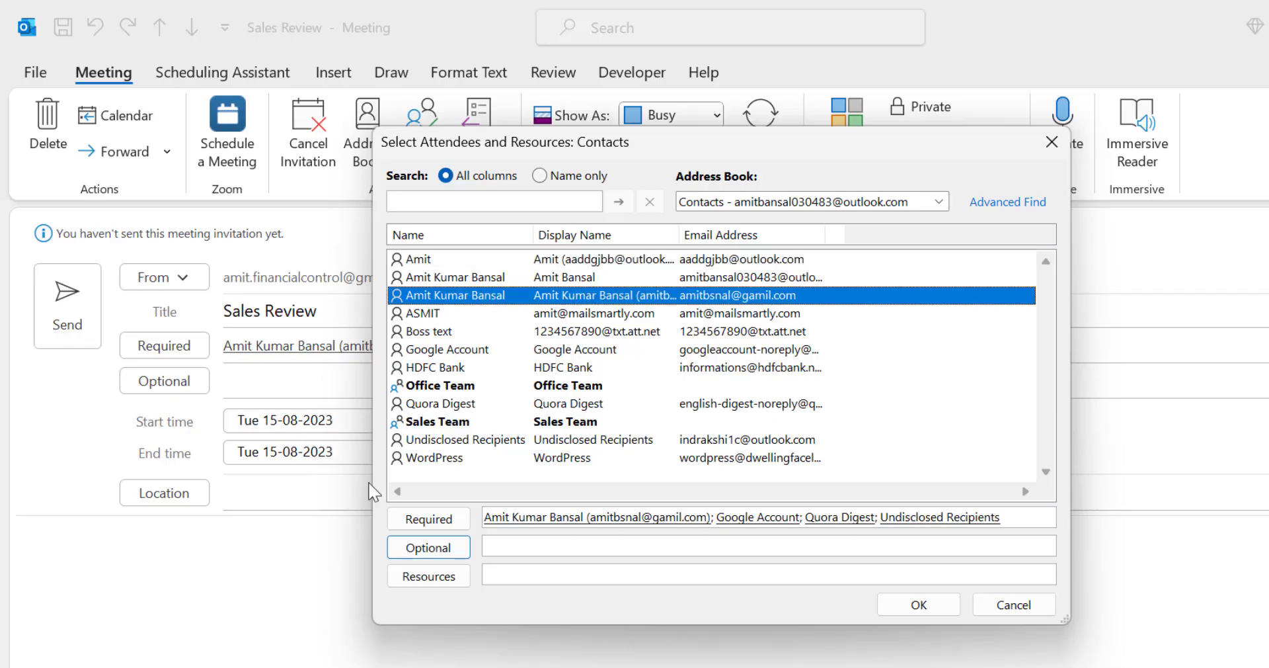
click(410, 548)
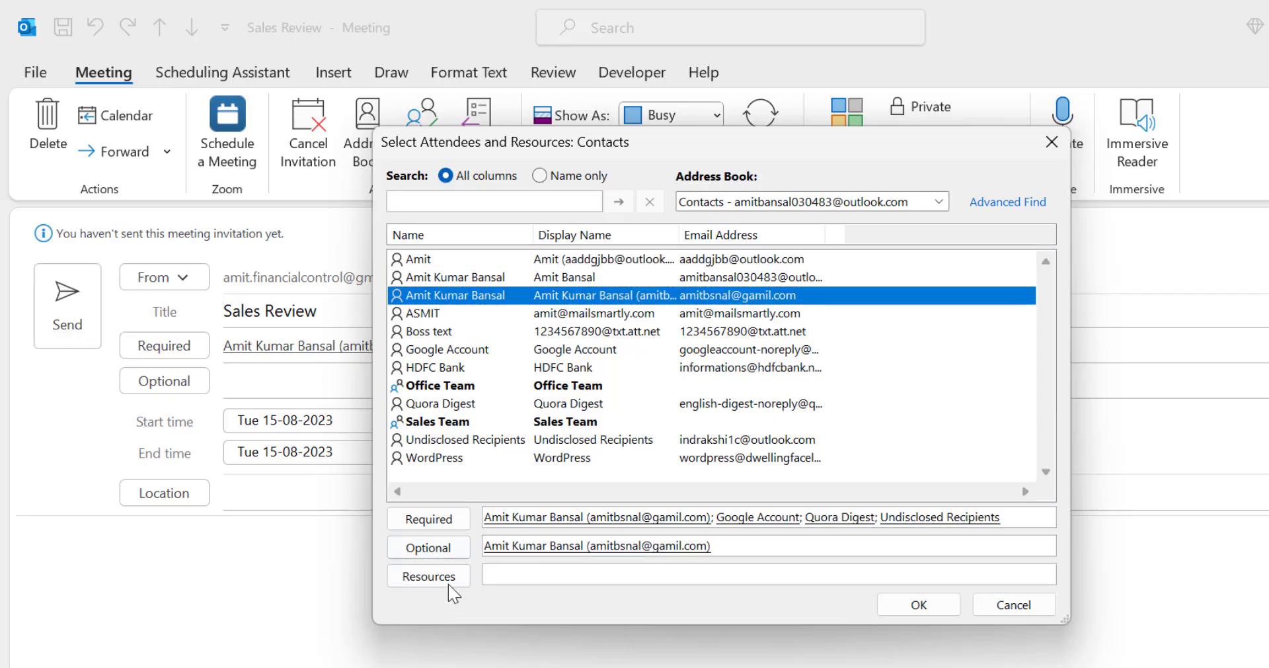
click(917, 605)
click(554, 386)
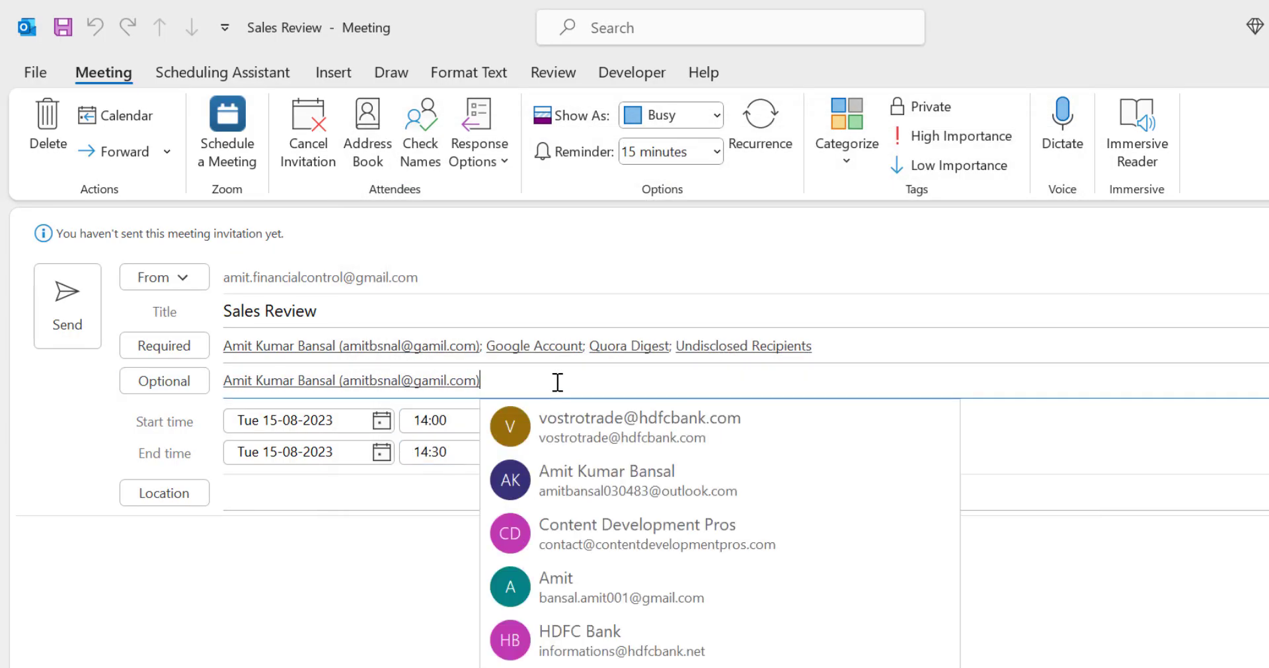
click(188, 390)
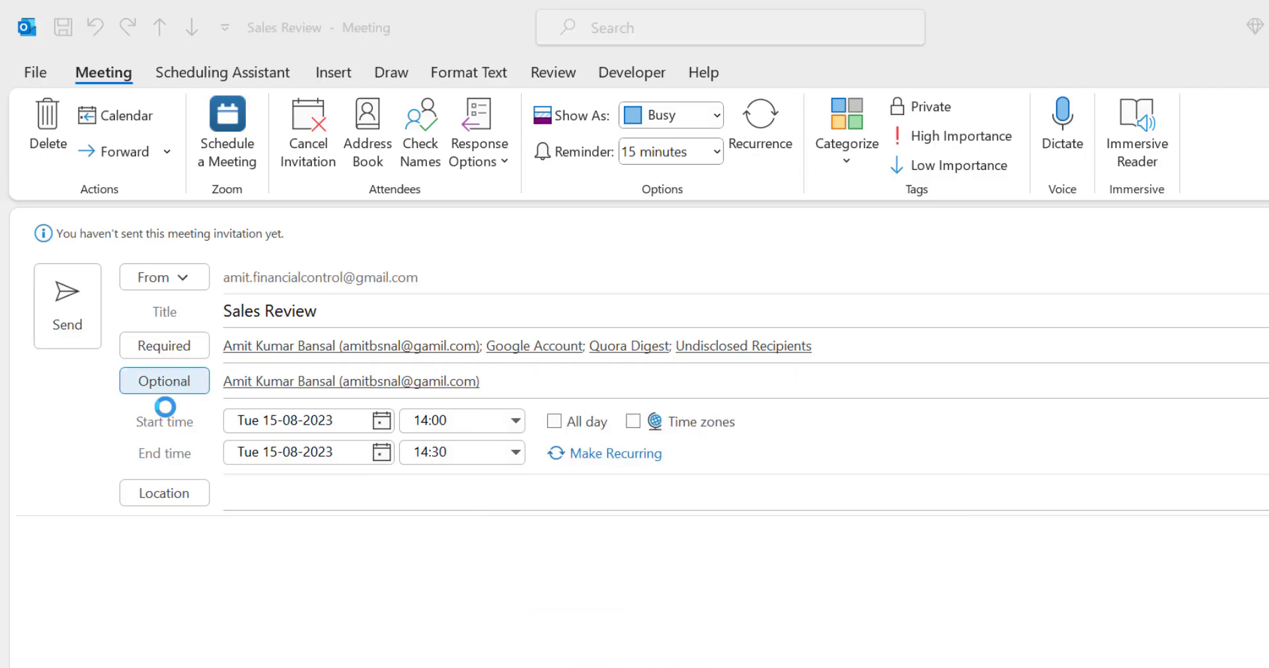
click(751, 550)
click(902, 602)
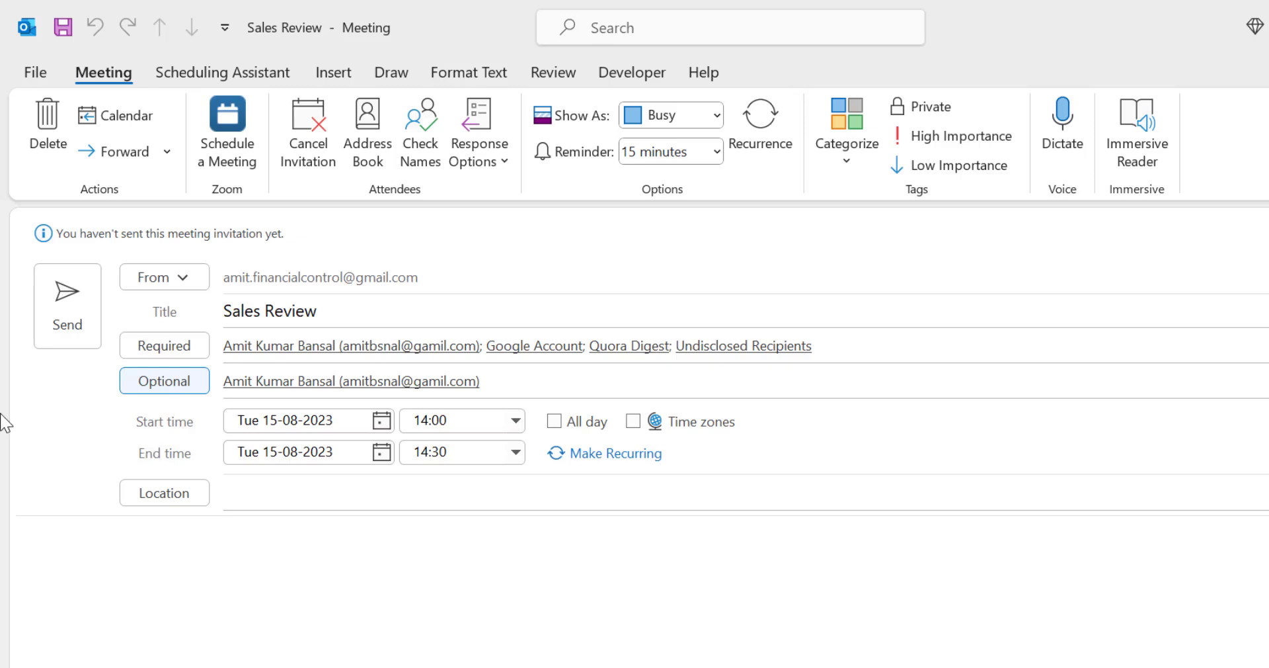
Step: Set the meeting's start to Sunday 20-08-2023 at 12:00
click(380, 421)
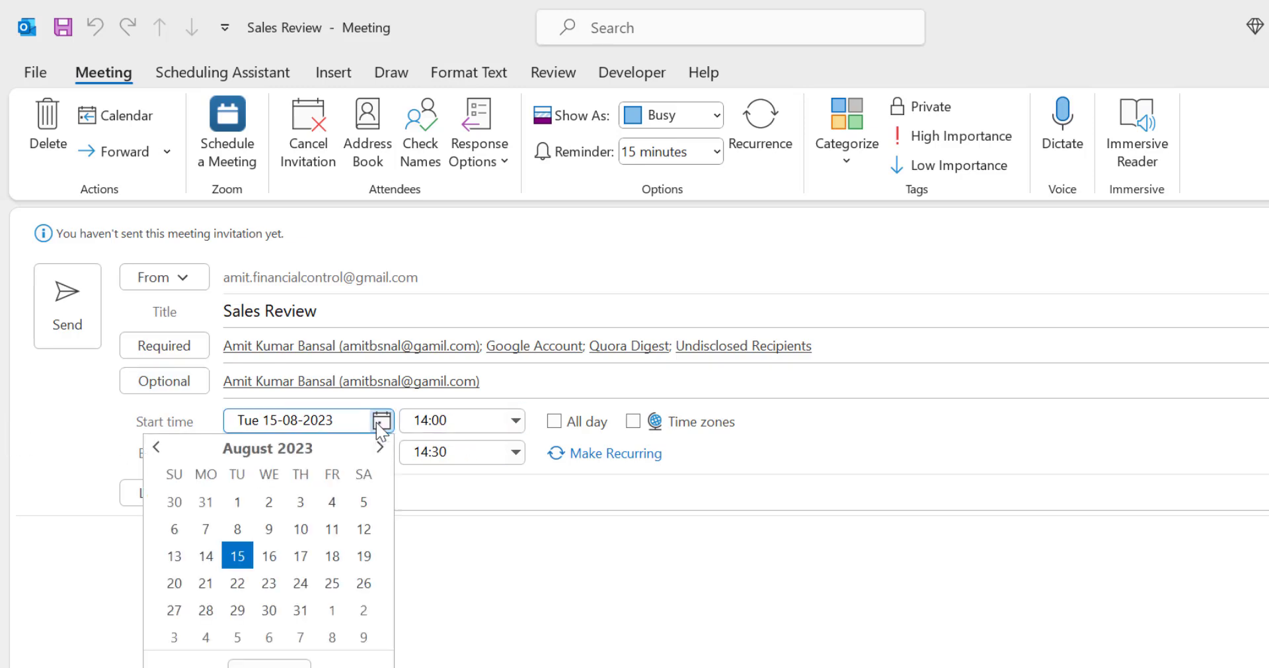
click(174, 583)
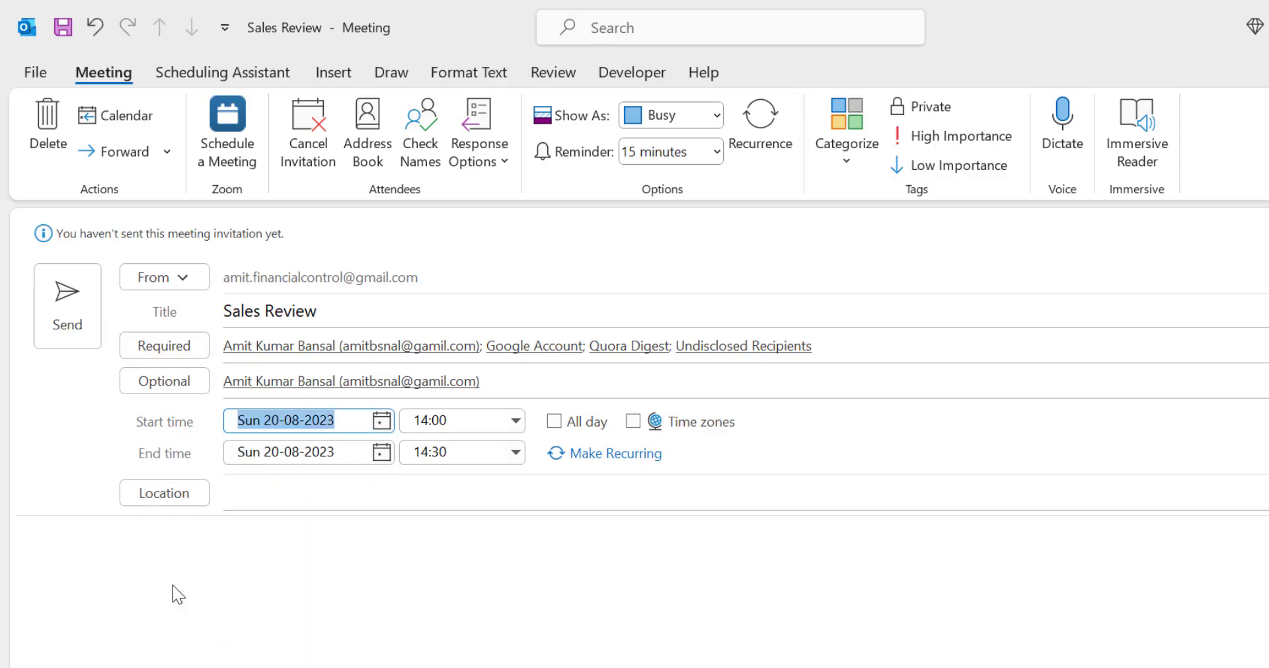
click(517, 422)
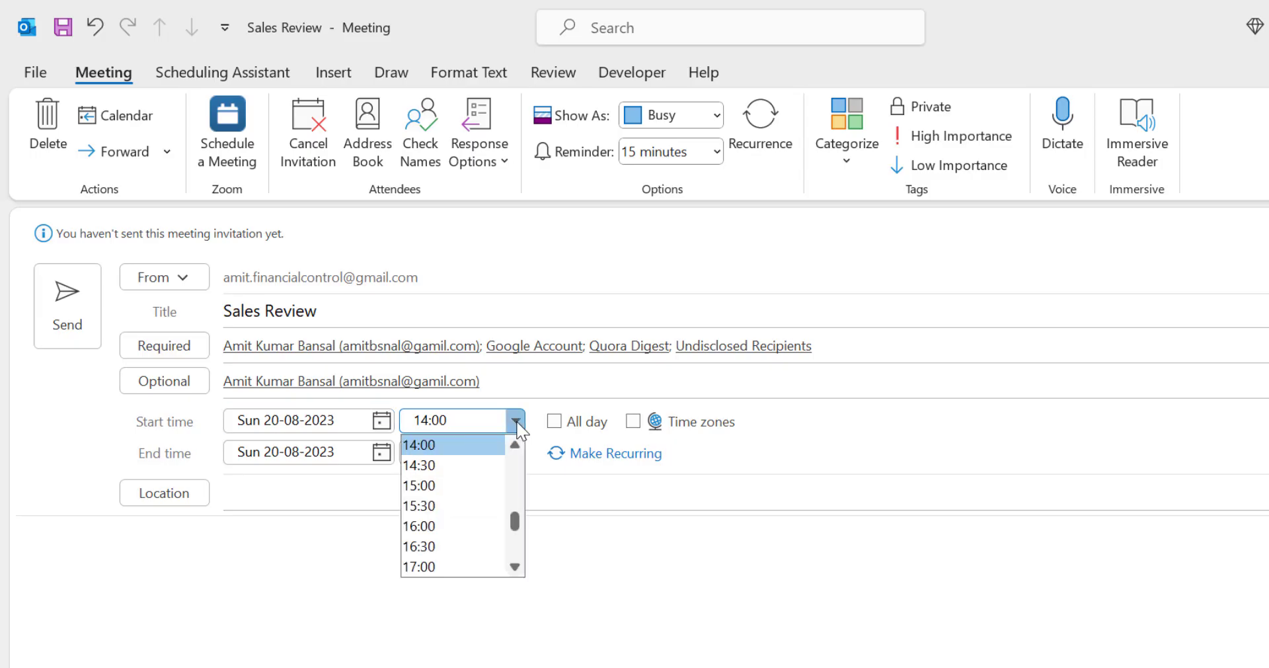
click(514, 448)
click(514, 449)
click(513, 450)
click(448, 467)
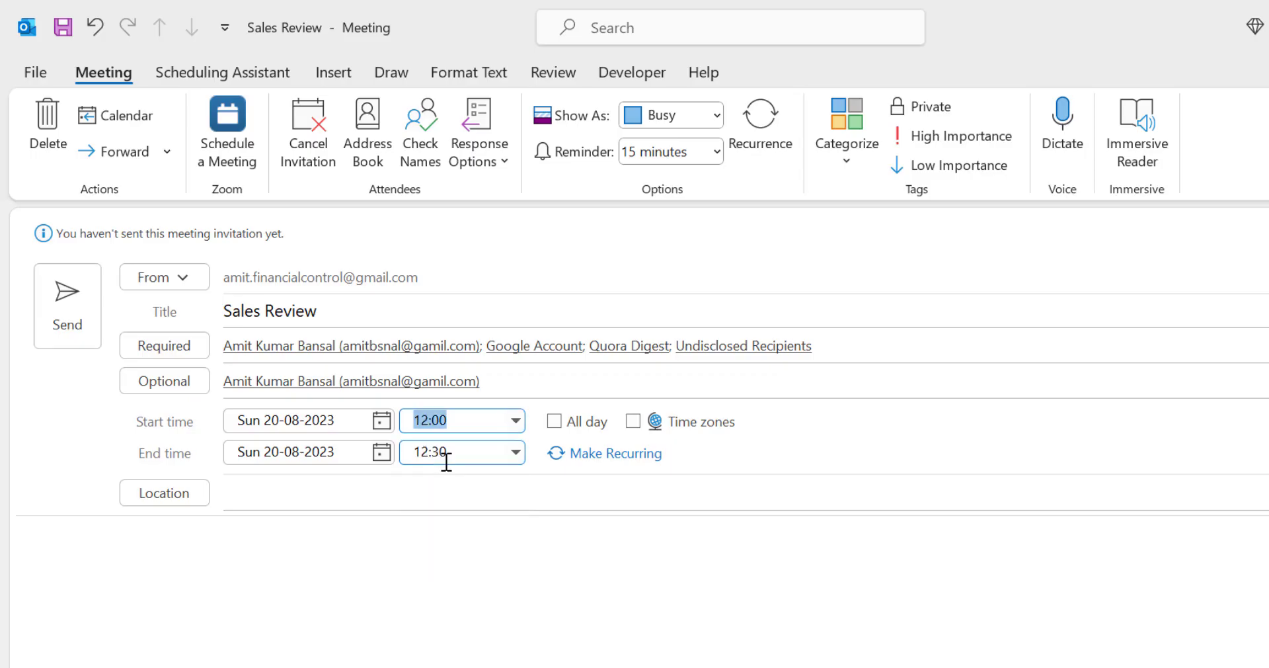
click(555, 522)
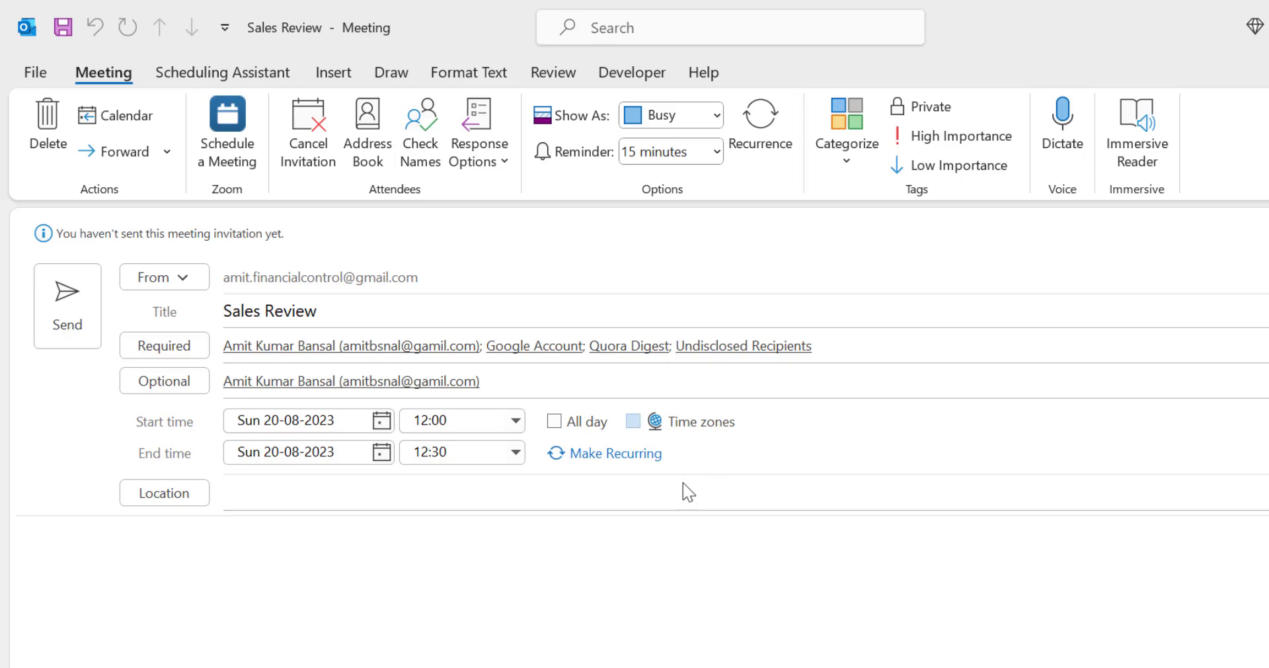
click(661, 572)
Step: Set the meeting's end time to 15:00 for a duration of 3 hours, keeping the same date
click(382, 453)
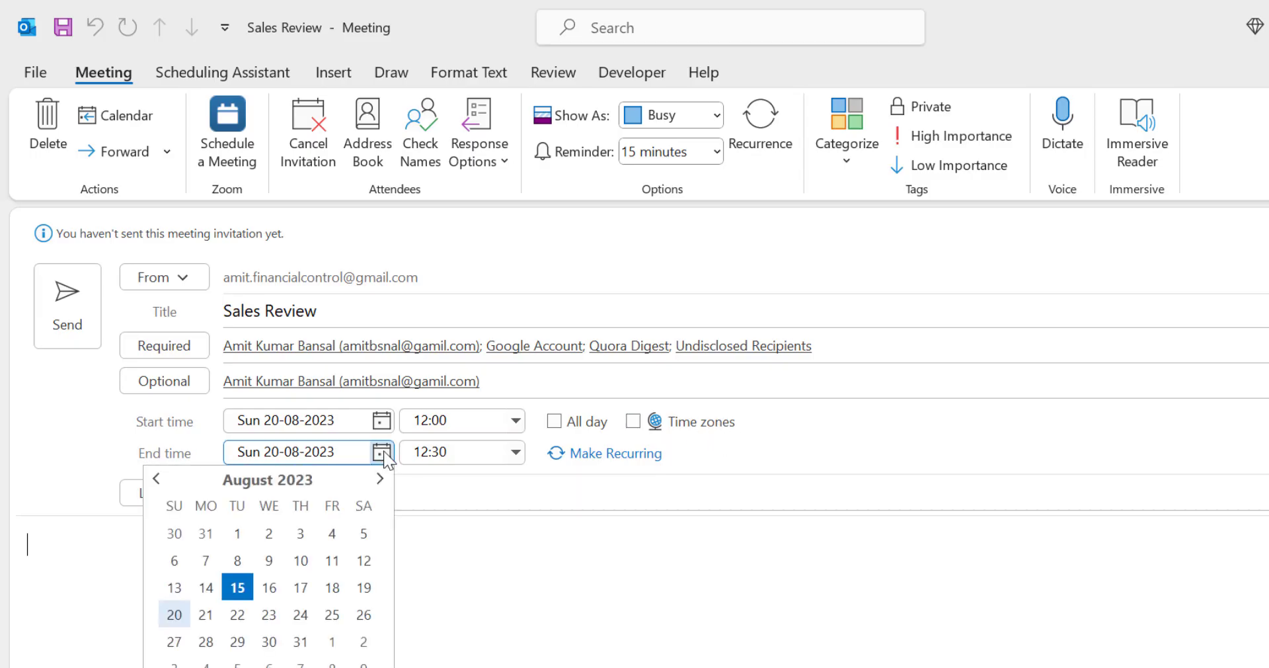
click(518, 631)
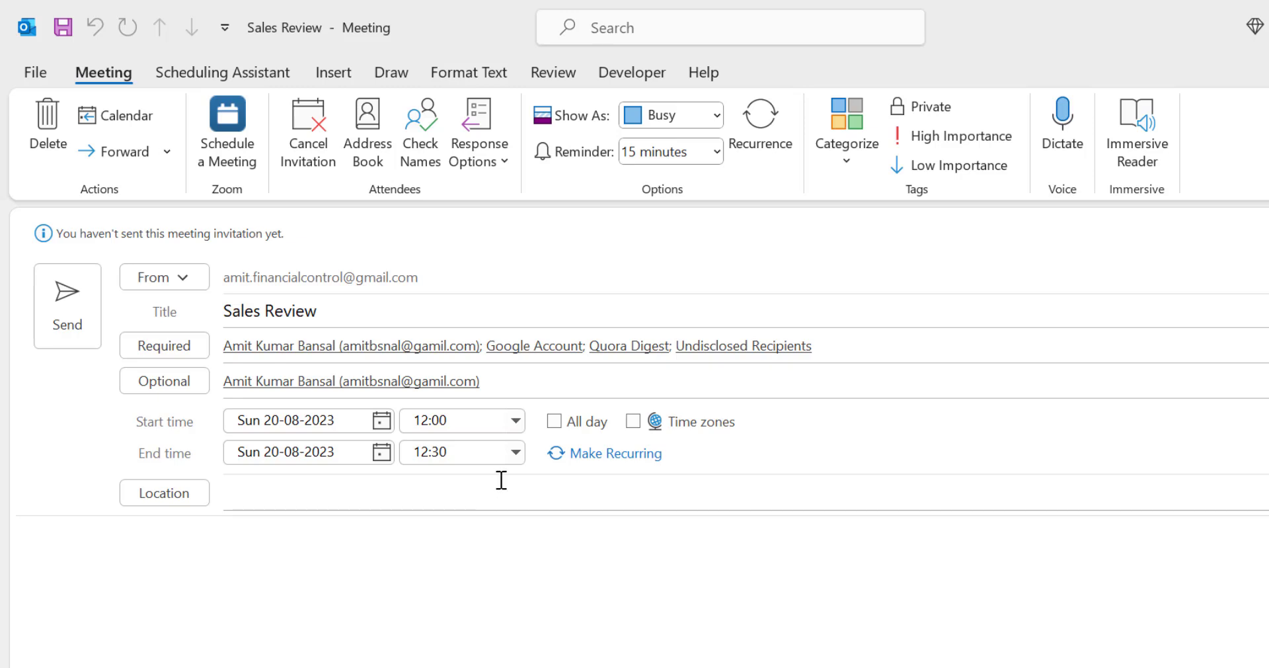
click(515, 455)
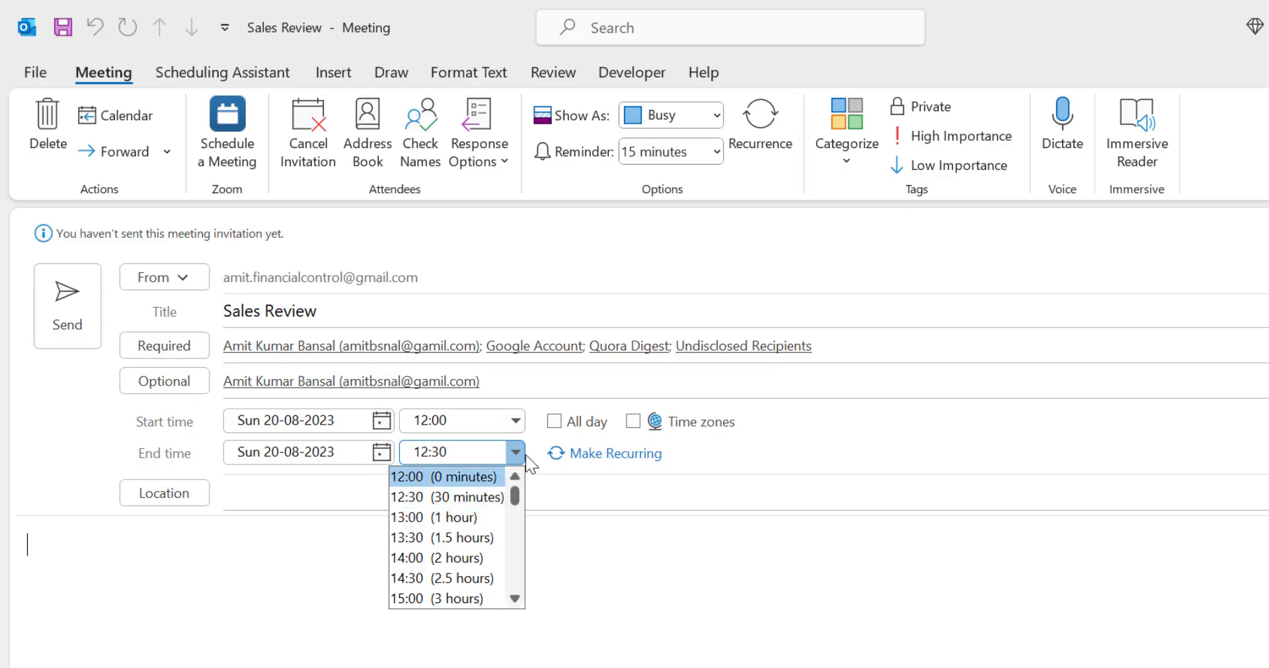
click(443, 599)
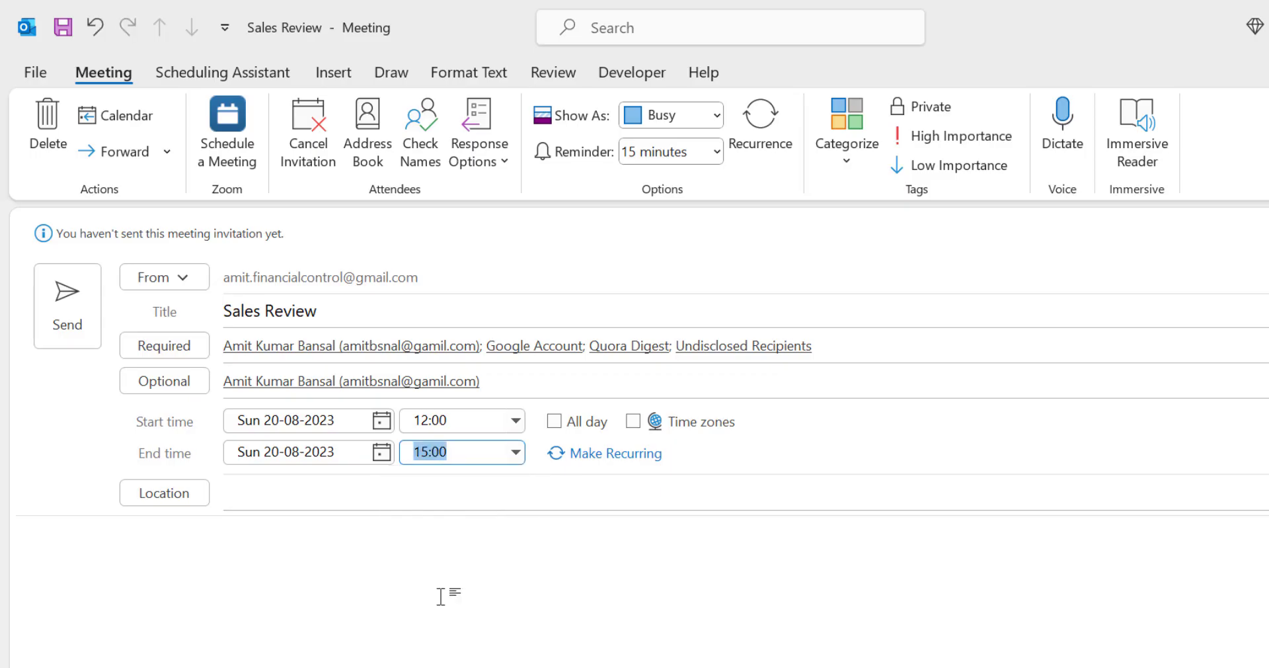
click(445, 595)
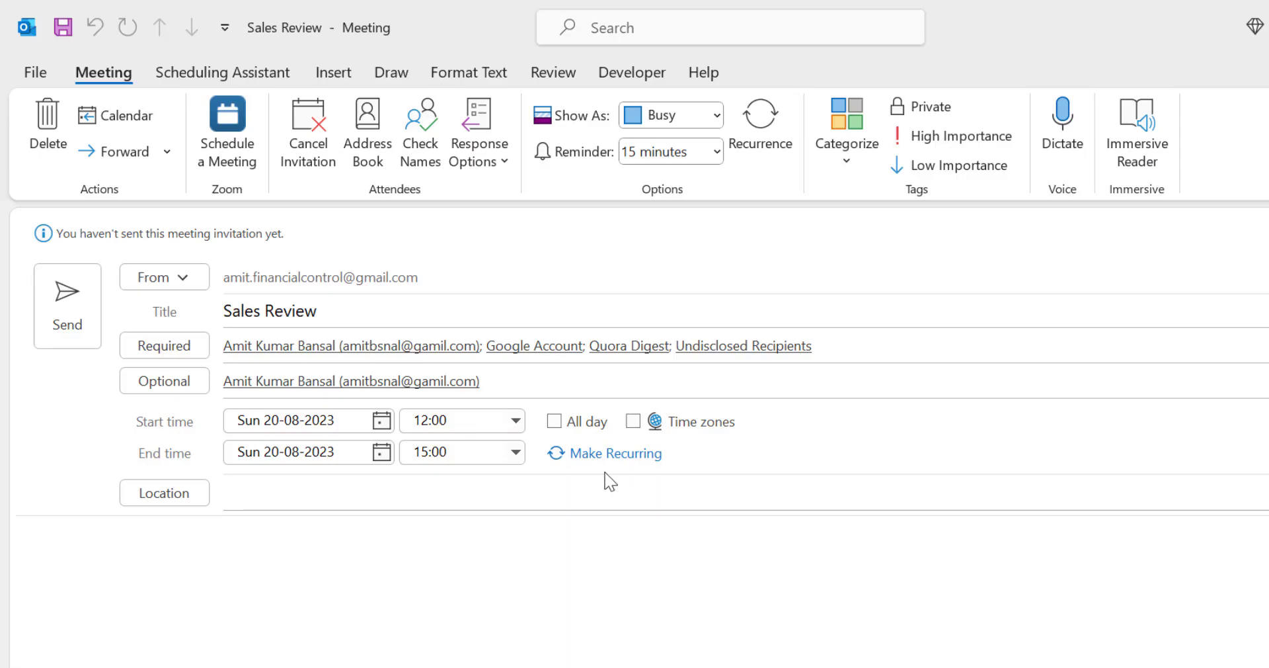
Step: Review the meeting's recurrence pattern and range options, and close them without making the meeting recurring
click(624, 456)
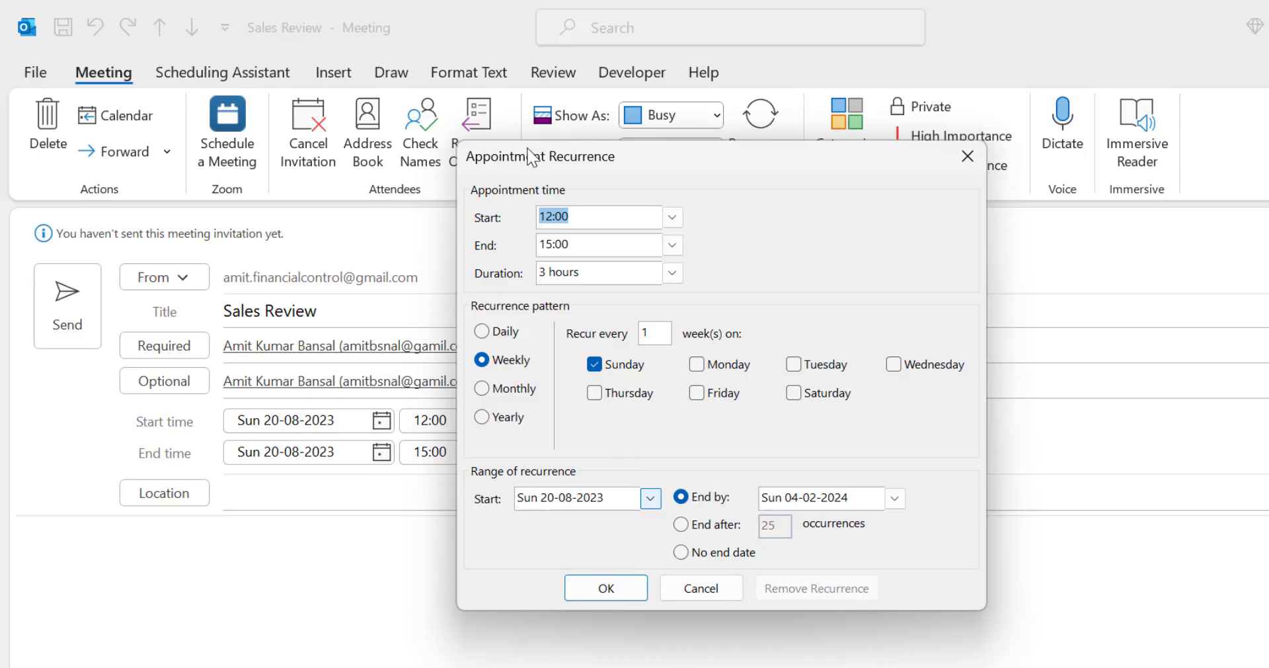
drag(675, 161, 527, 222)
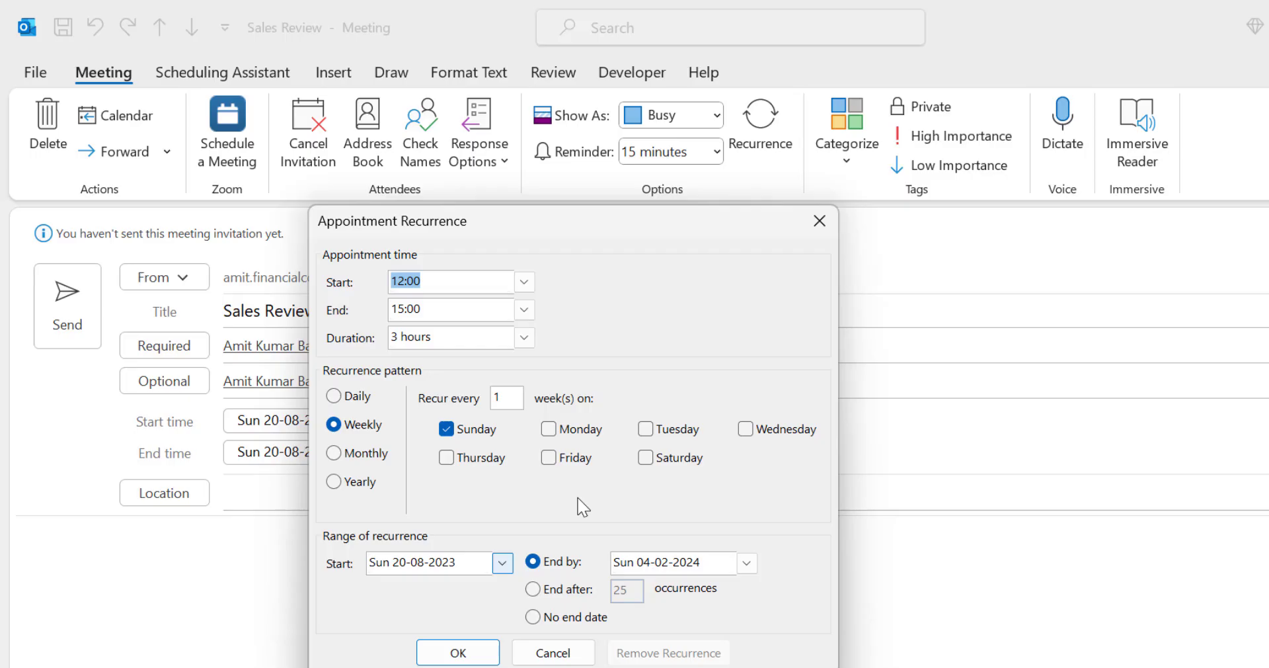
click(819, 221)
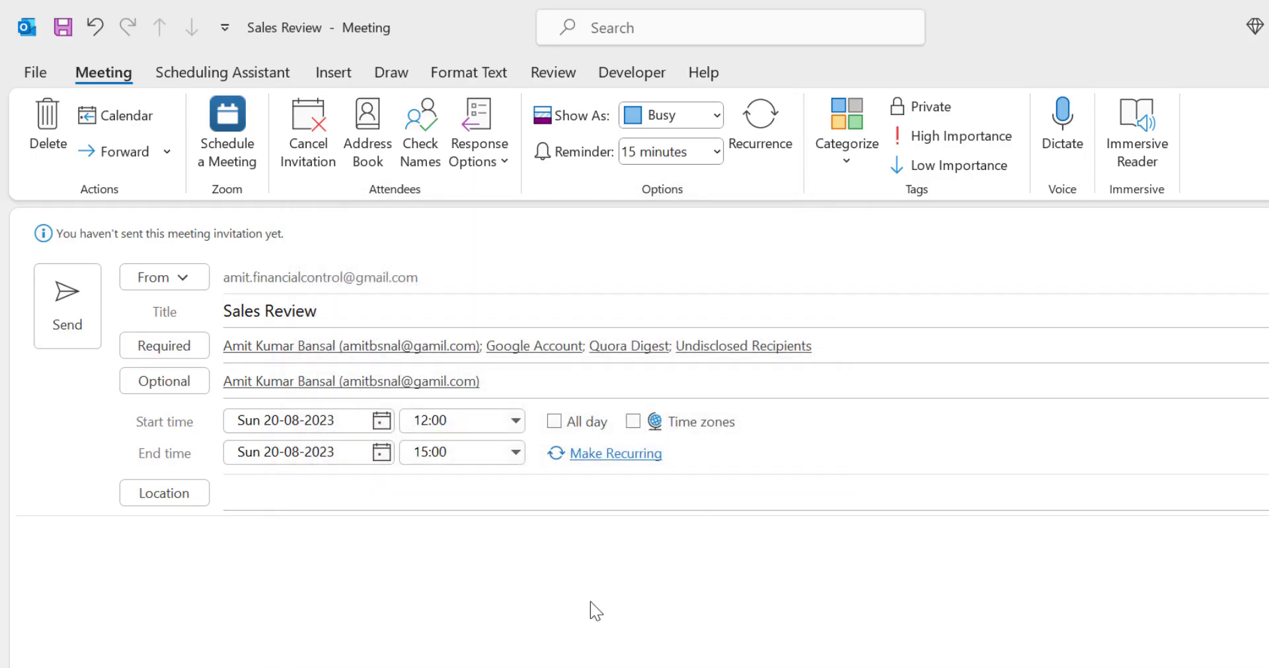
click(320, 493)
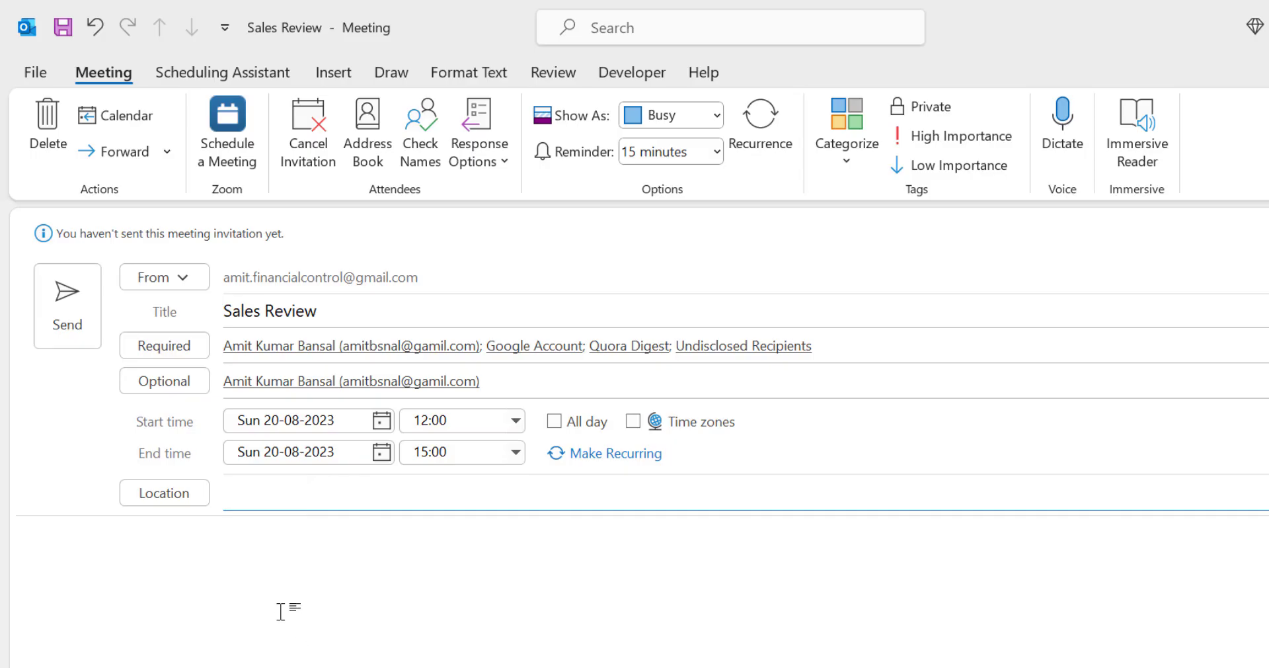
click(259, 574)
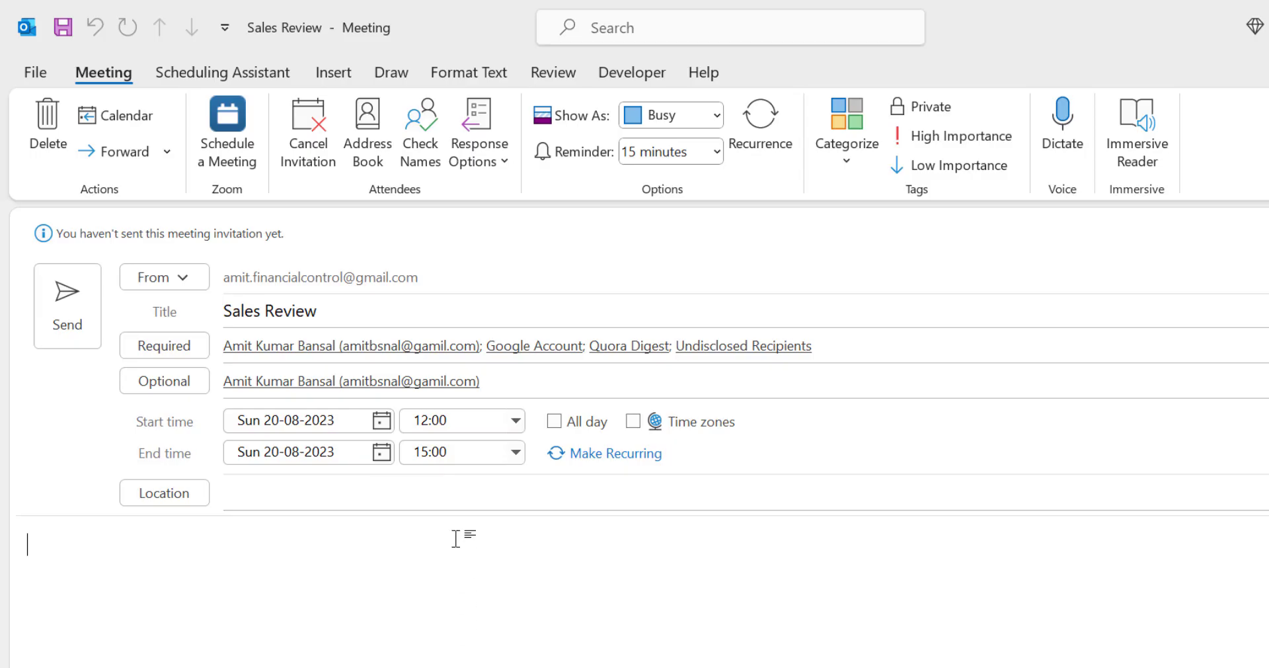
Step: Review the recent files that can be attached and the signature options for the Sales Review invitation, without adding any
click(338, 77)
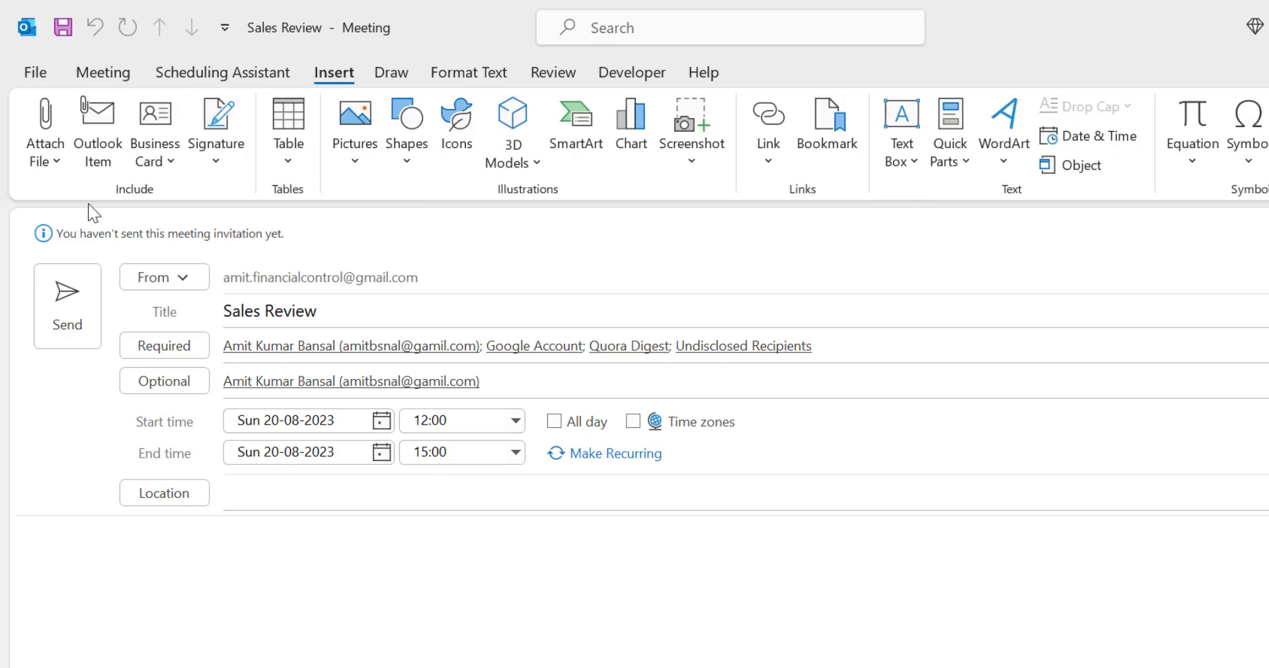
click(58, 161)
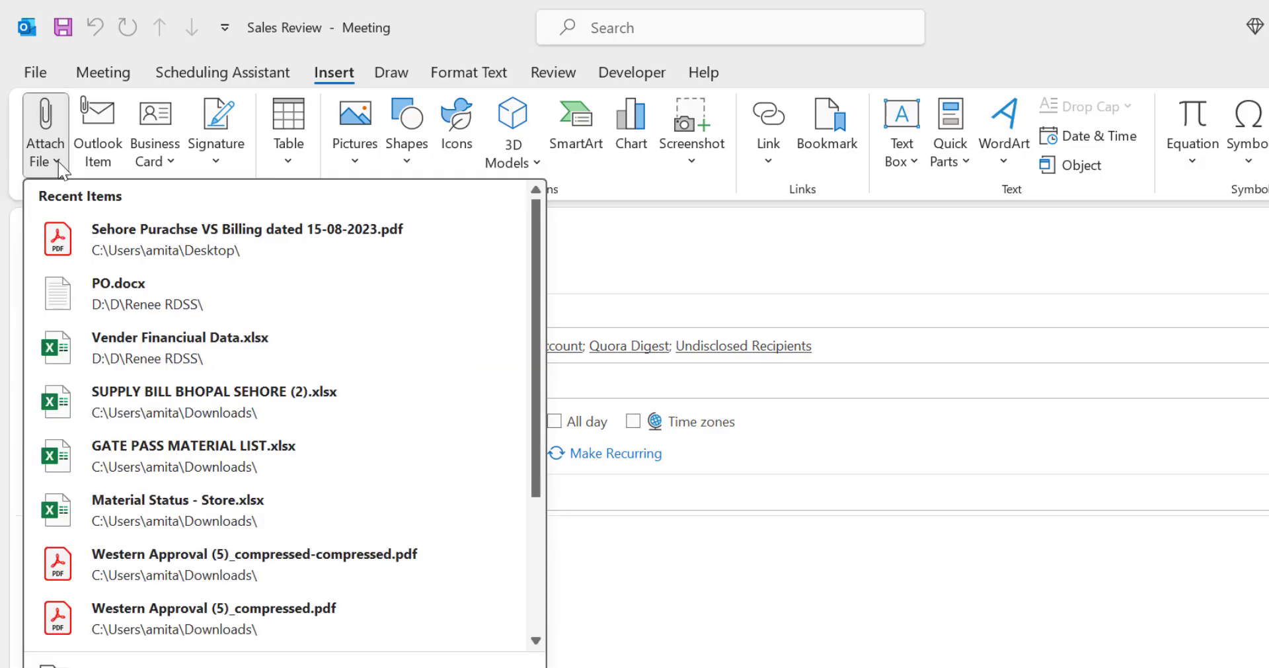
click(729, 592)
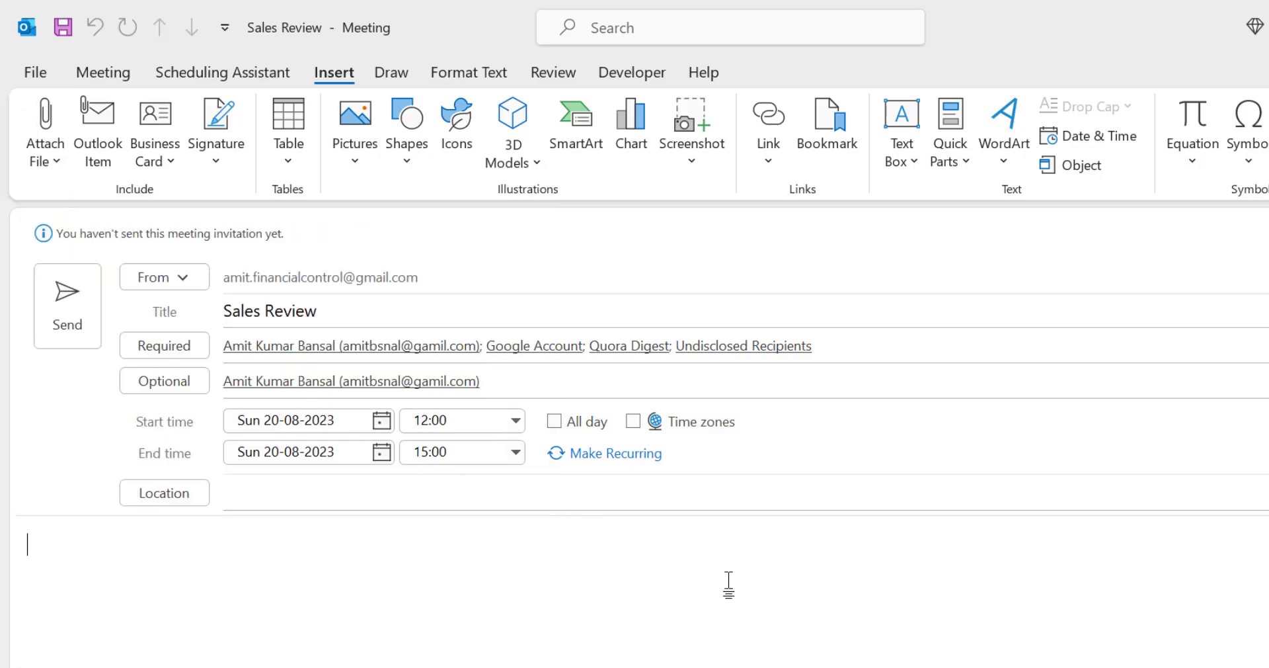
click(209, 153)
click(323, 573)
Step: Close the Sales Review meeting invitation and return to the mailbox
key(Escape)
click(670, 405)
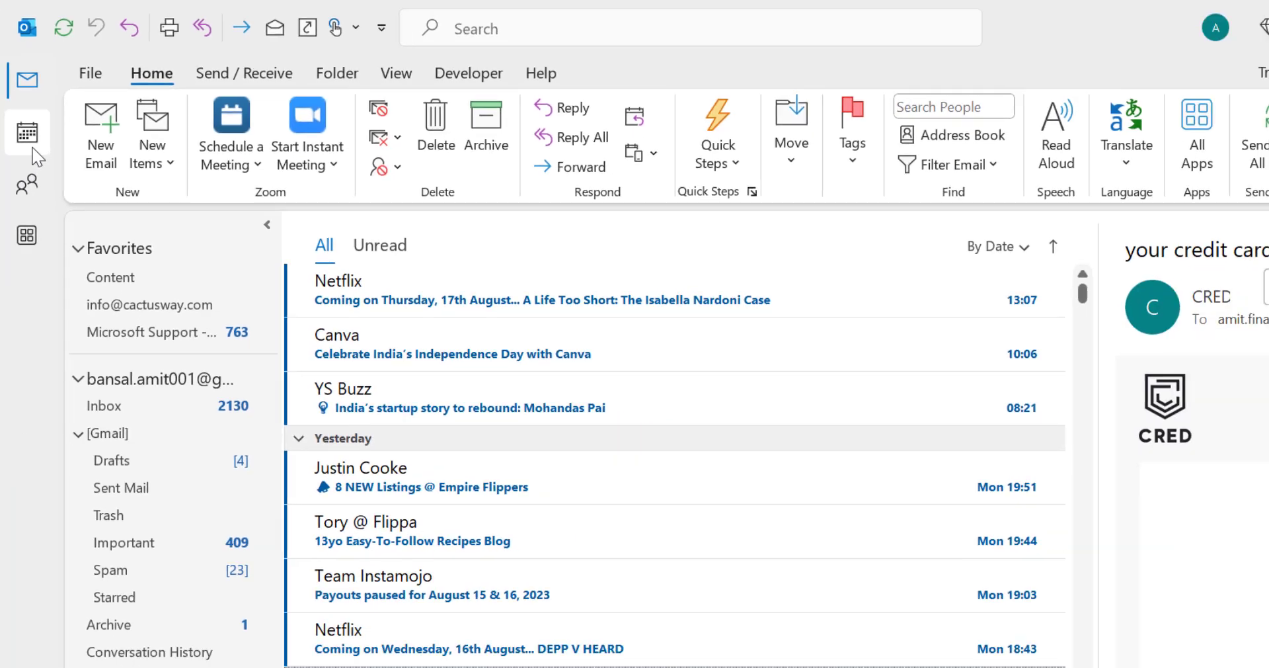
Step: Open a new meeting request for Sunday 20 August 2023 from the August calendar, and close it without filling it in
click(38, 188)
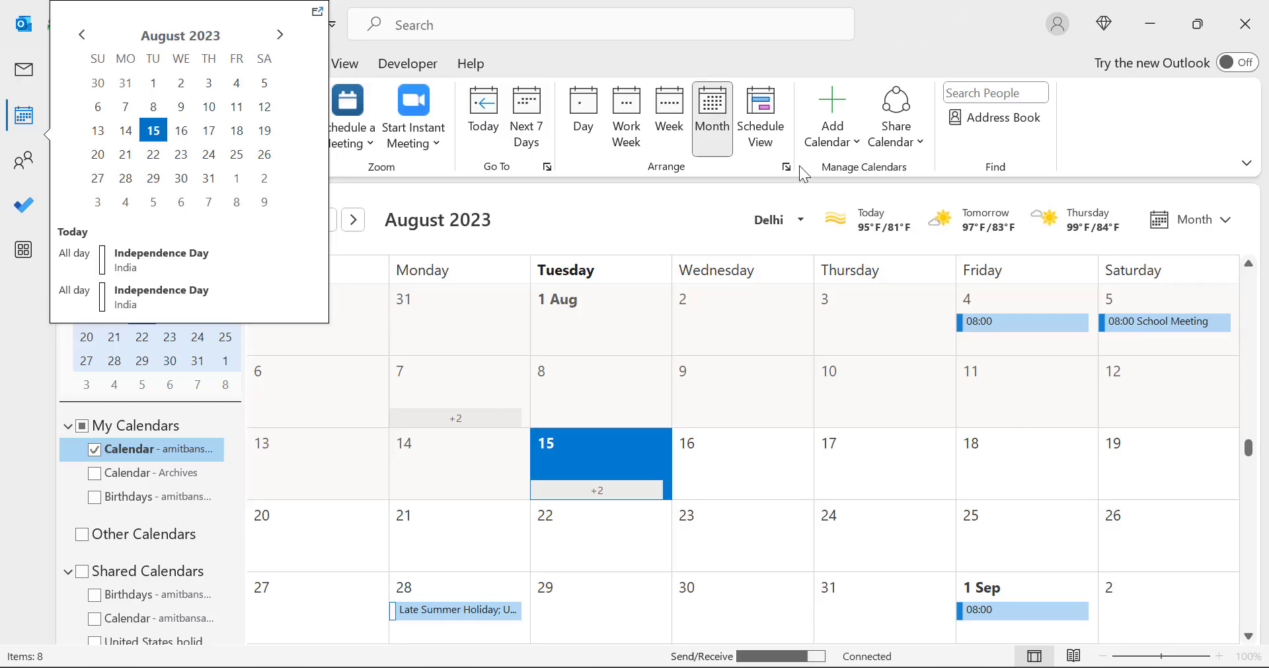
right_click(296, 526)
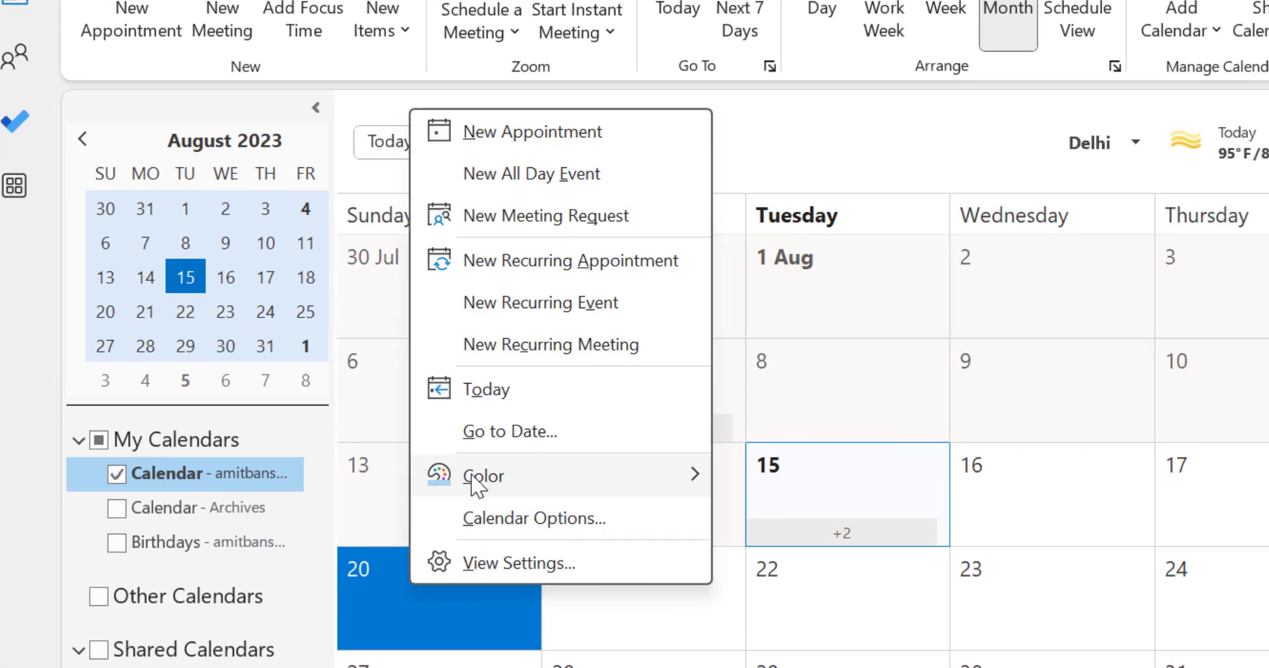
click(550, 226)
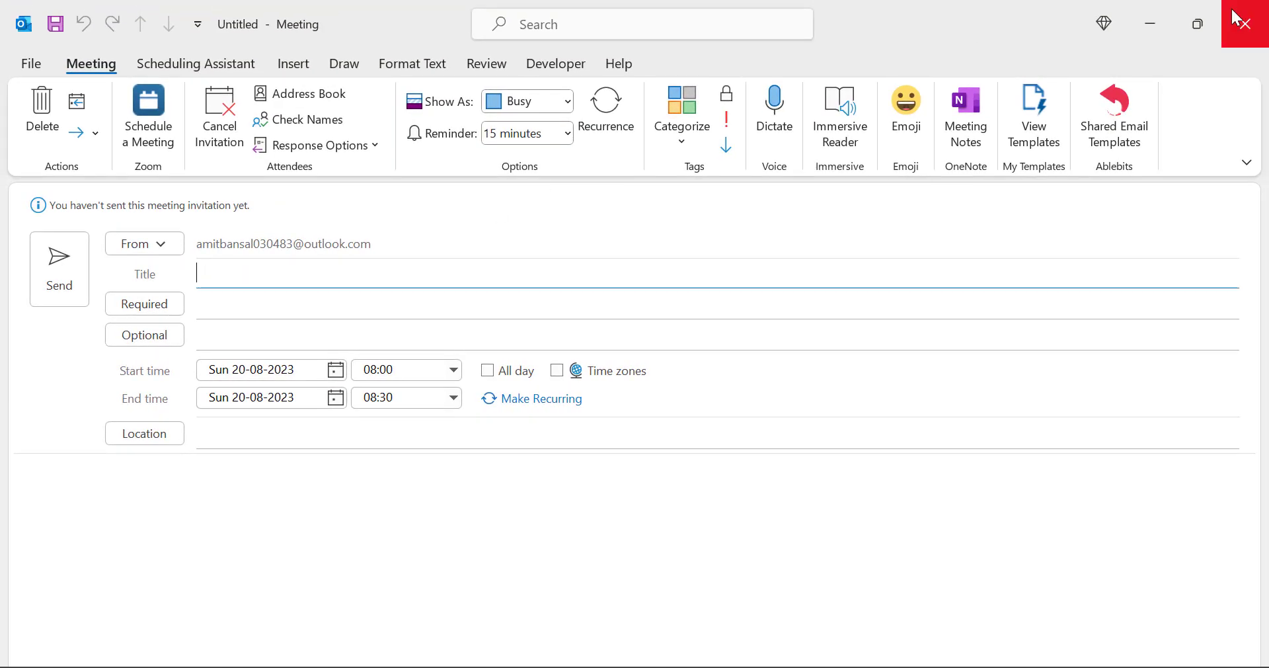
click(1244, 23)
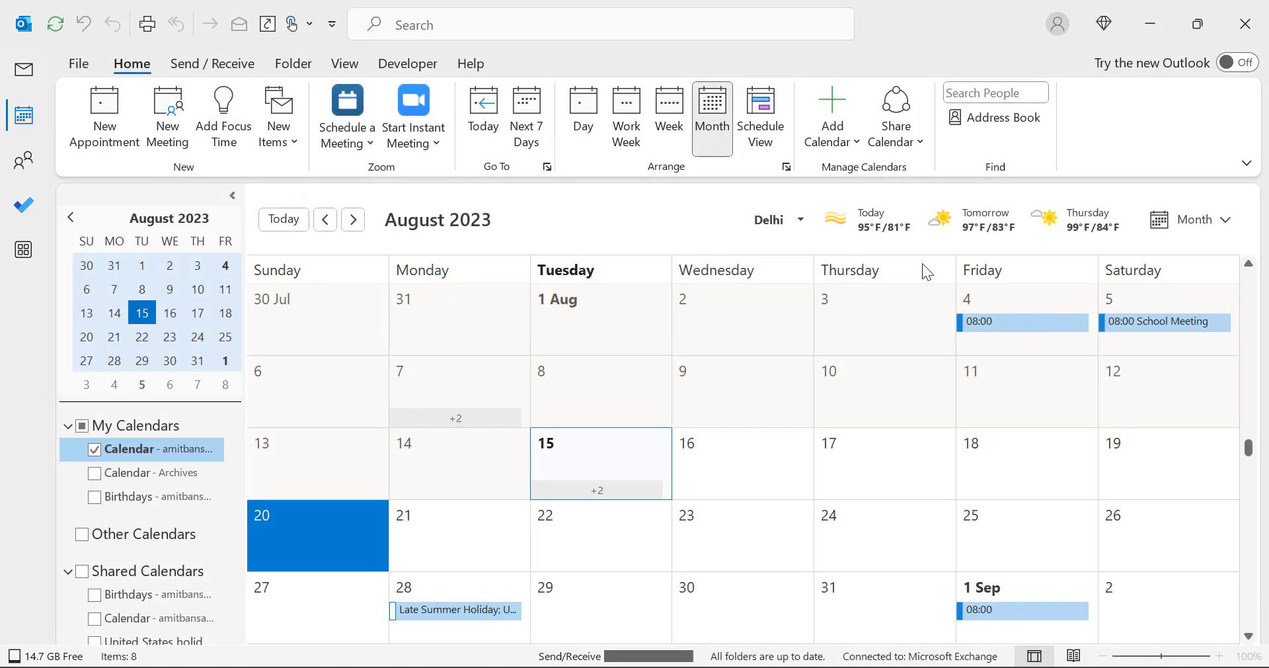